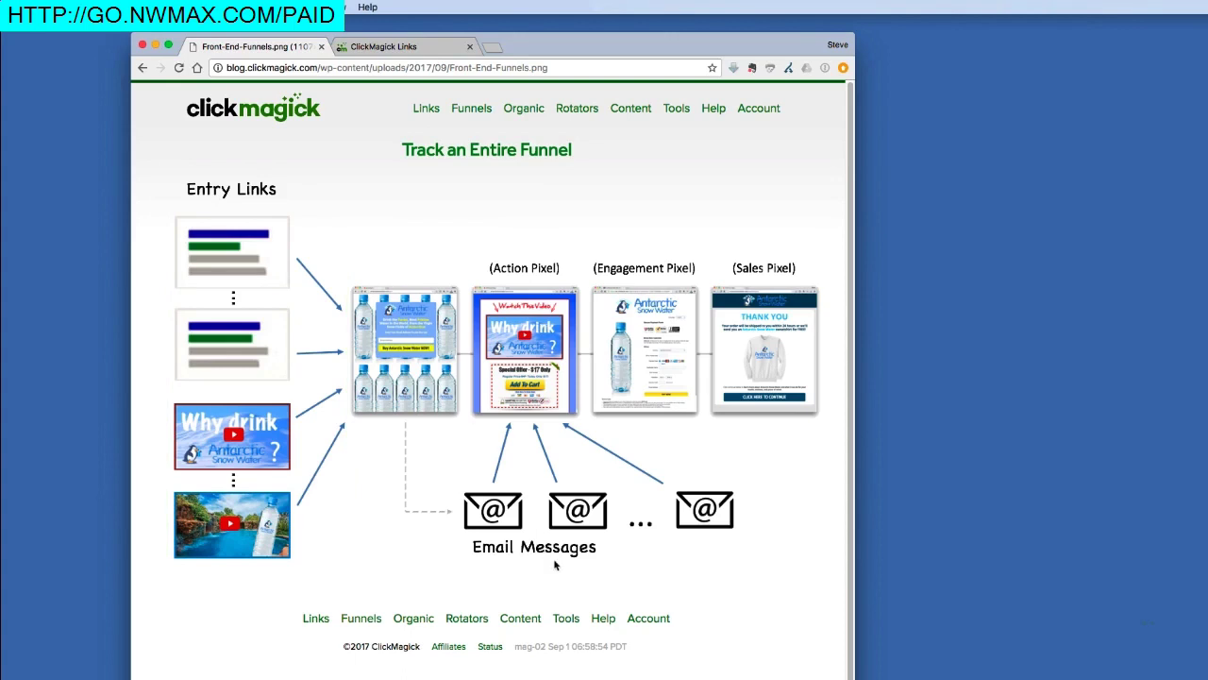
# Step: Highlight the Email Messages label, then visit and close the link group management page
pyautogui.moveTo(472, 560); pyautogui.dragTo(516, 560)
pyautogui.moveTo(474, 559); pyautogui.dragTo(513, 562)
pyautogui.click(430, 51)
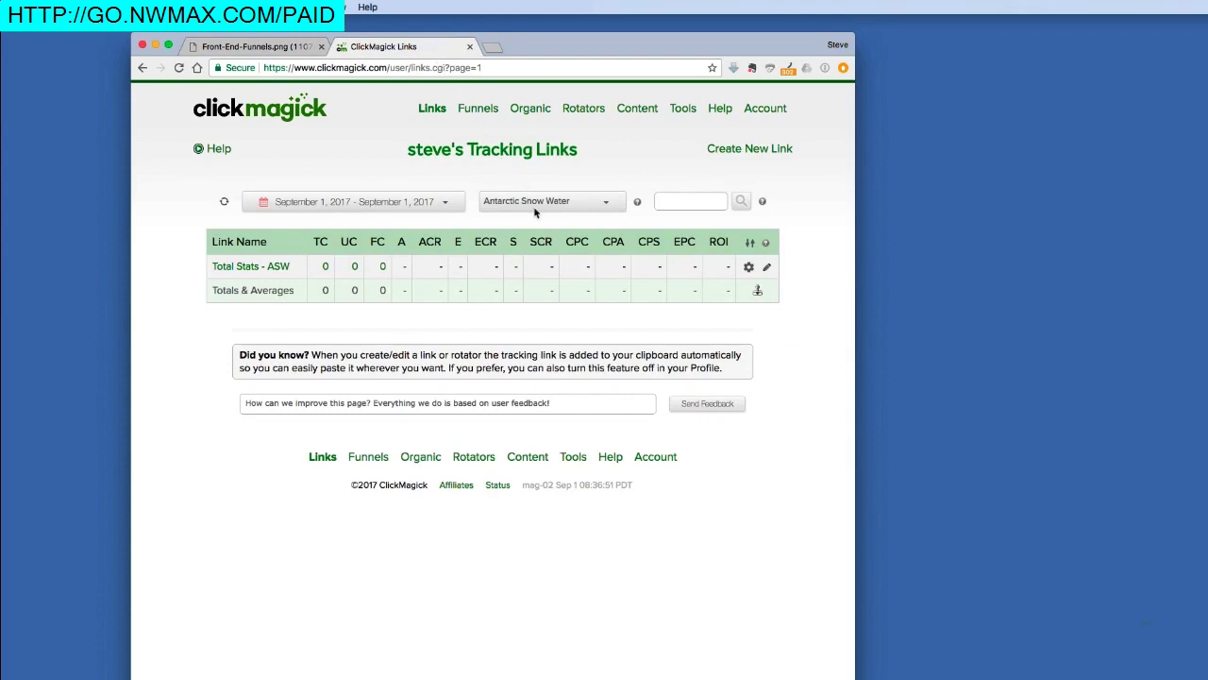
pyautogui.click(638, 203)
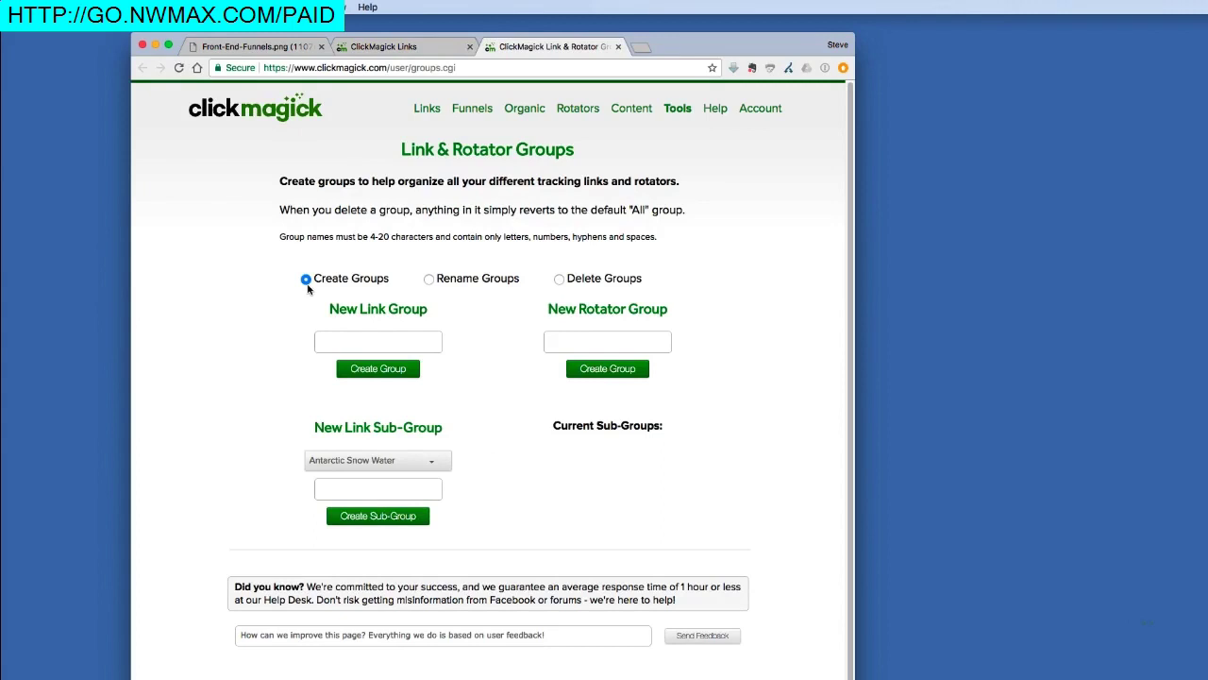
pyautogui.click(347, 348)
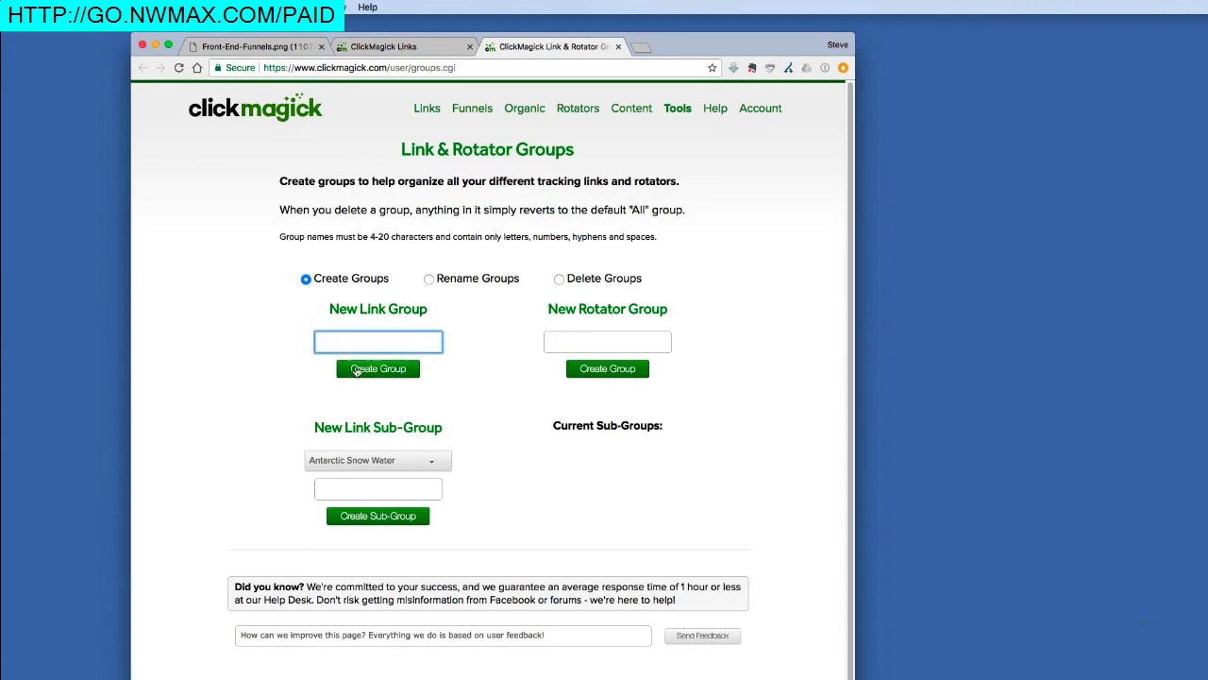
pyautogui.click(617, 47)
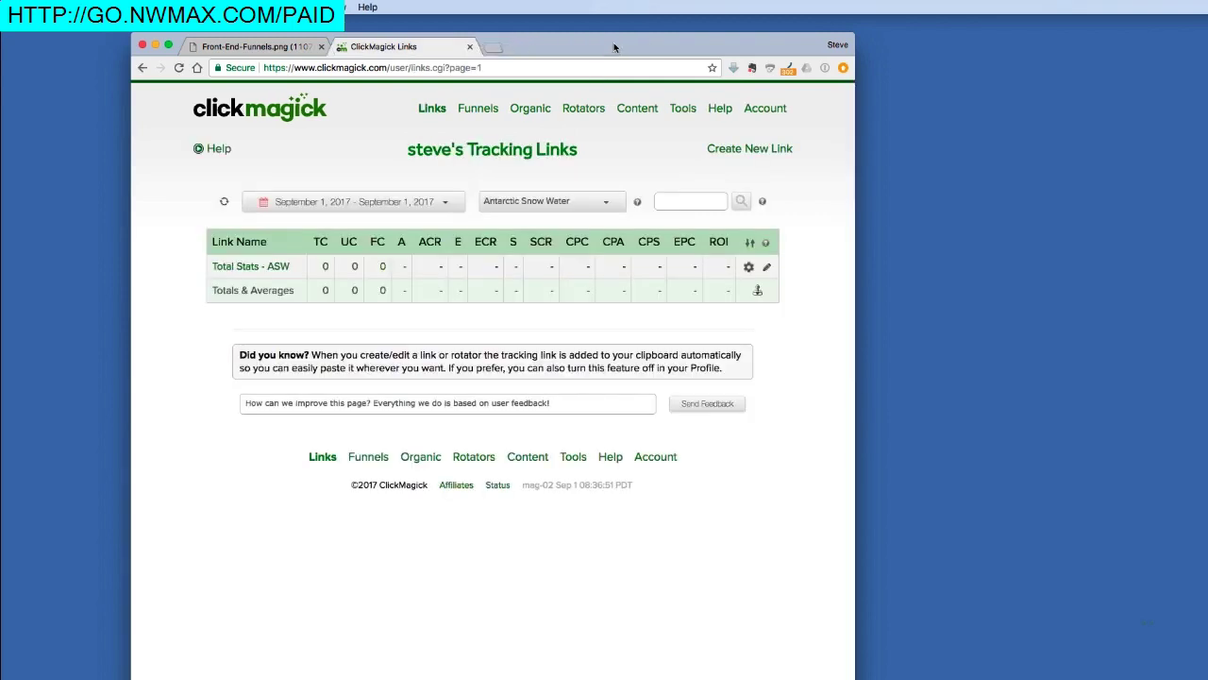
# Step: Open the Total Stats - ASW link's settings and reveal its advanced options
pyautogui.click(250, 268)
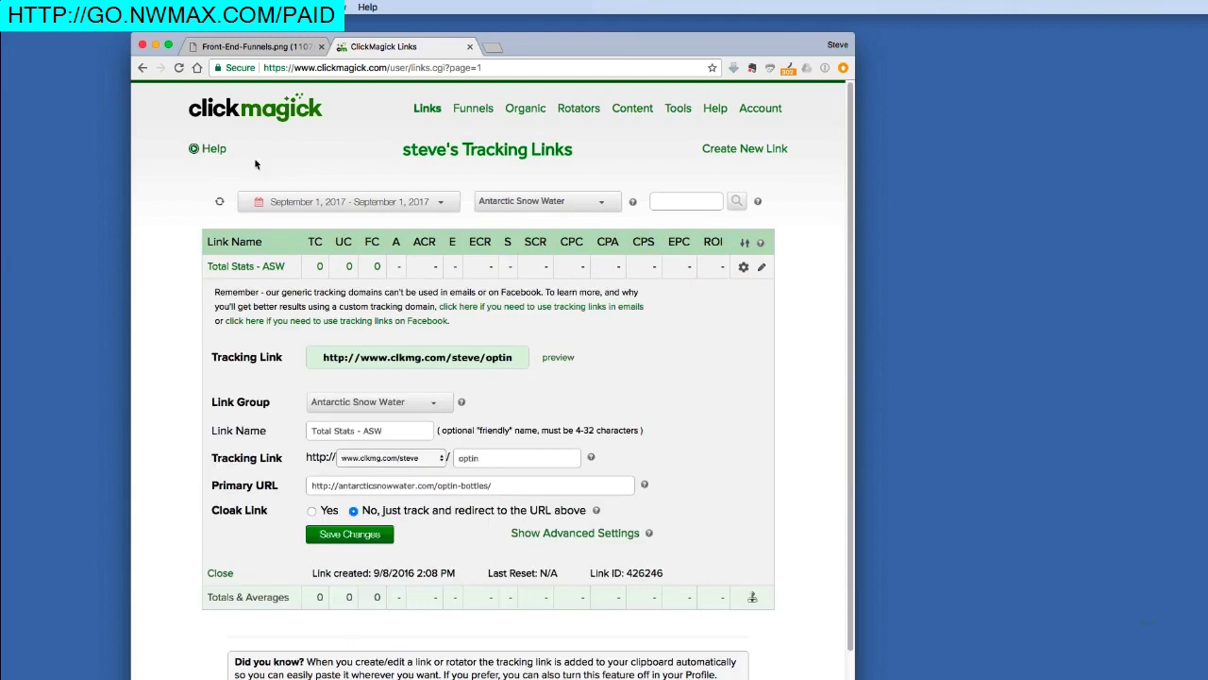
pyautogui.click(260, 49)
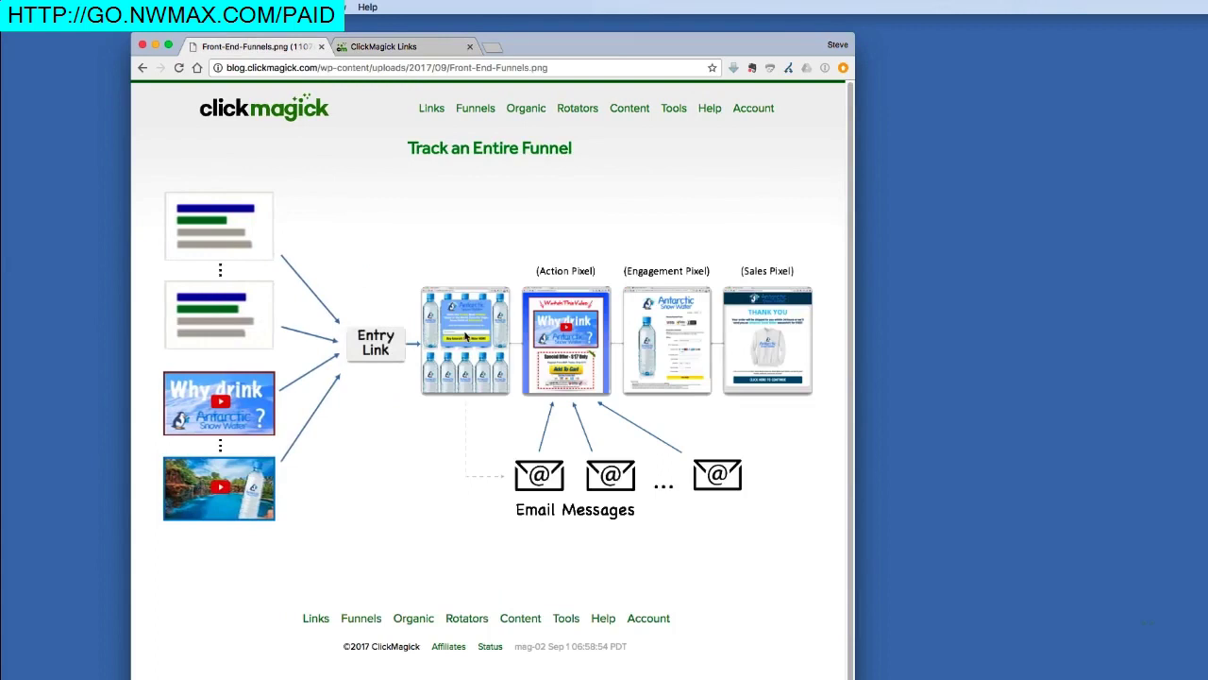
pyautogui.click(427, 47)
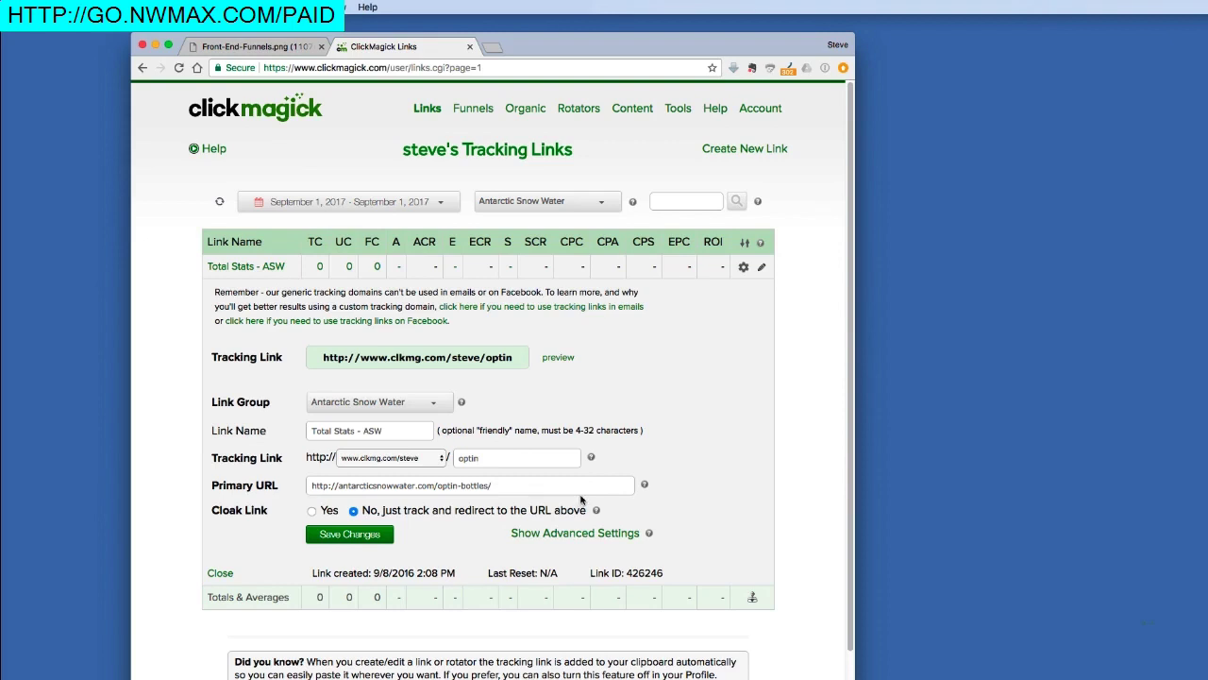
pyautogui.click(574, 534)
# Step: Set Total Stats - ASW to 'Yes, this is a Funnel Entry Link' and save the changes
pyautogui.scroll(-2, 572, 539)
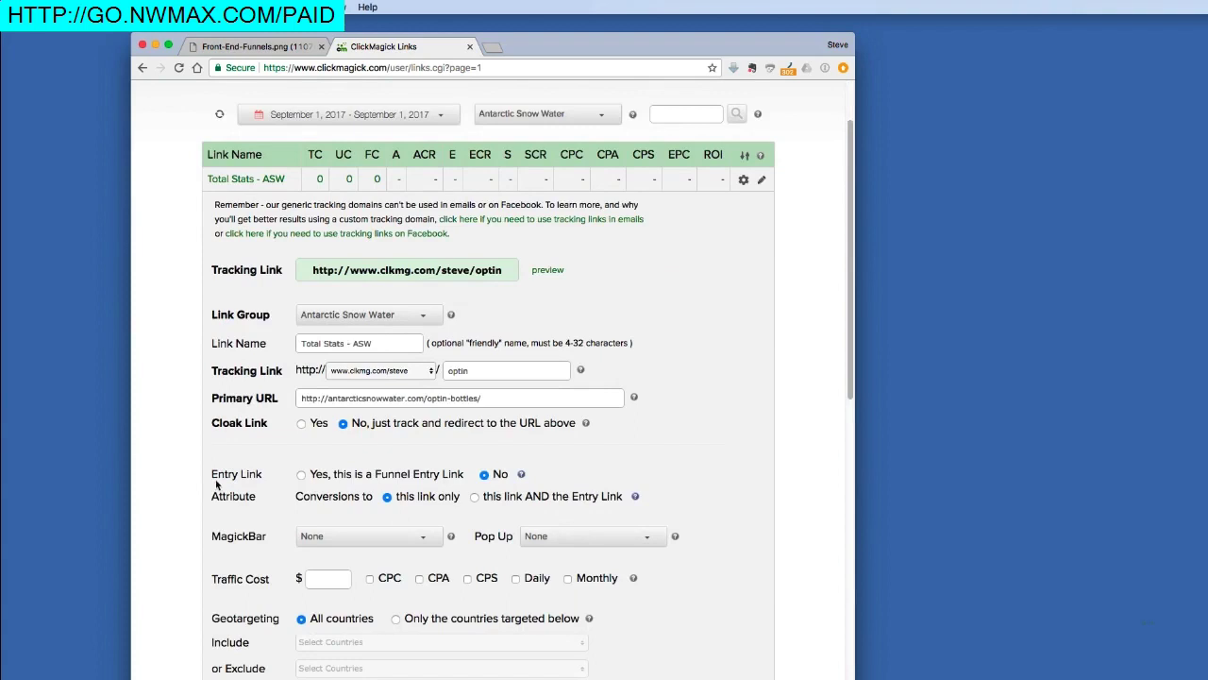
pyautogui.click(301, 475)
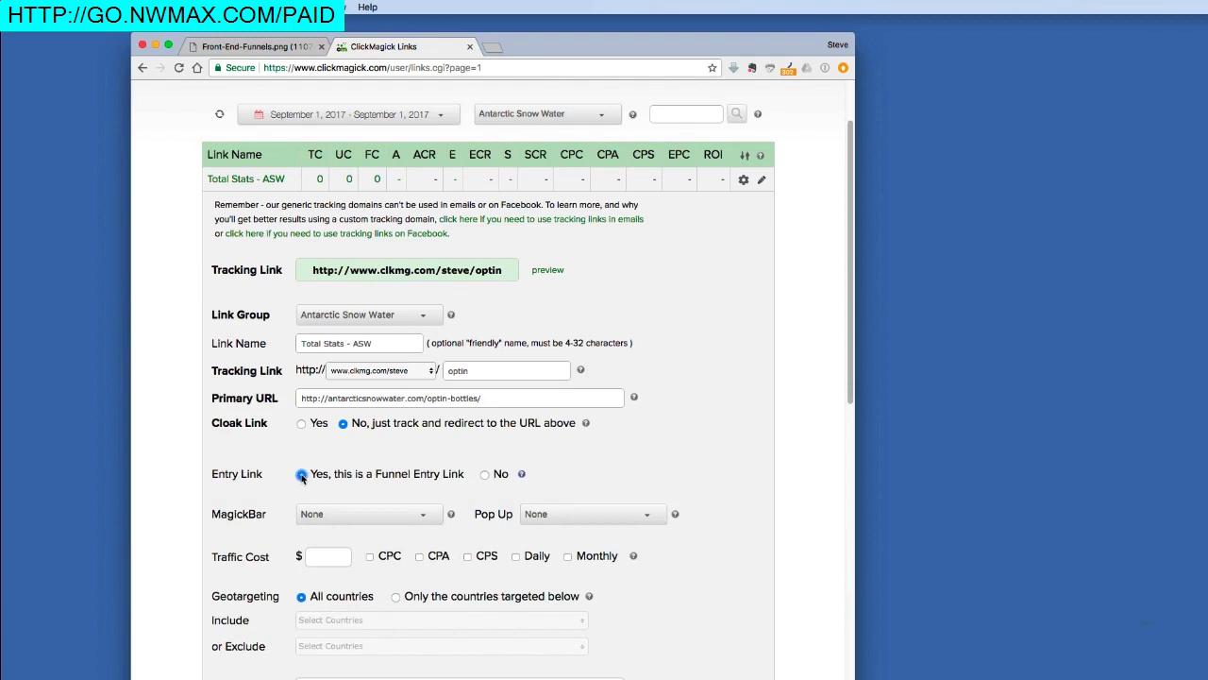
pyautogui.scroll(-10, 302, 477)
pyautogui.click(356, 463)
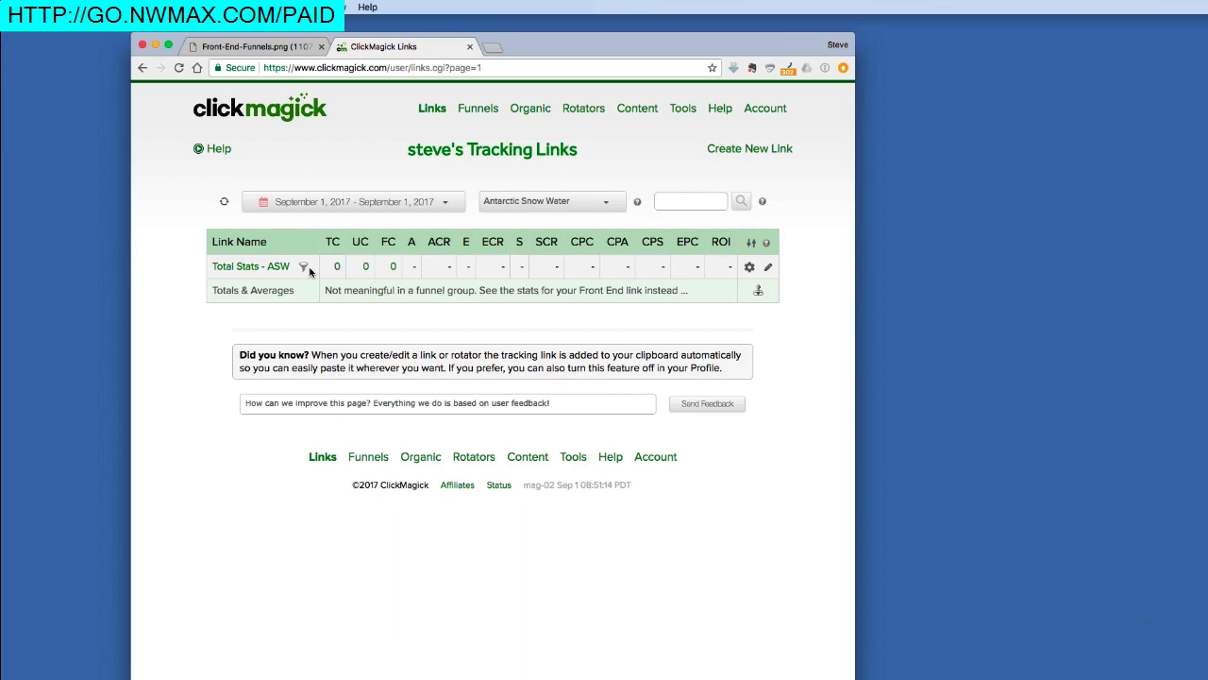
pyautogui.click(282, 49)
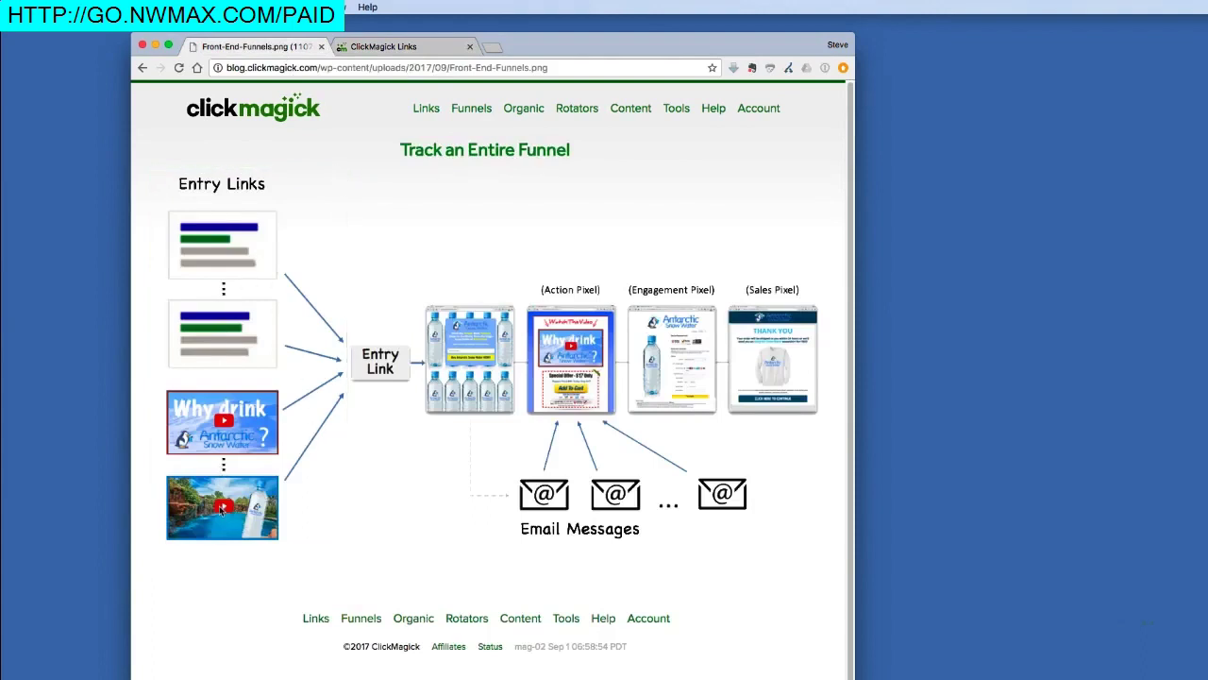
# Step: Add an 'Entry Links - ASW' sub-group under the Antarctic Snow Water link group
pyautogui.click(378, 47)
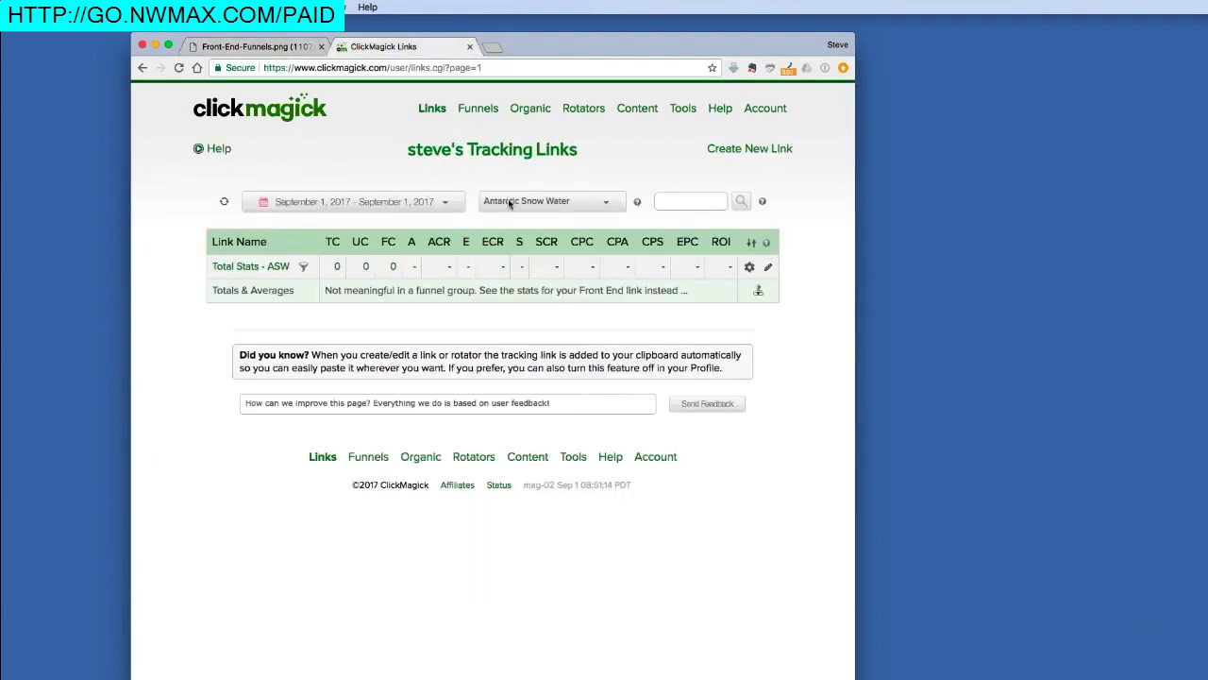
pyautogui.click(640, 205)
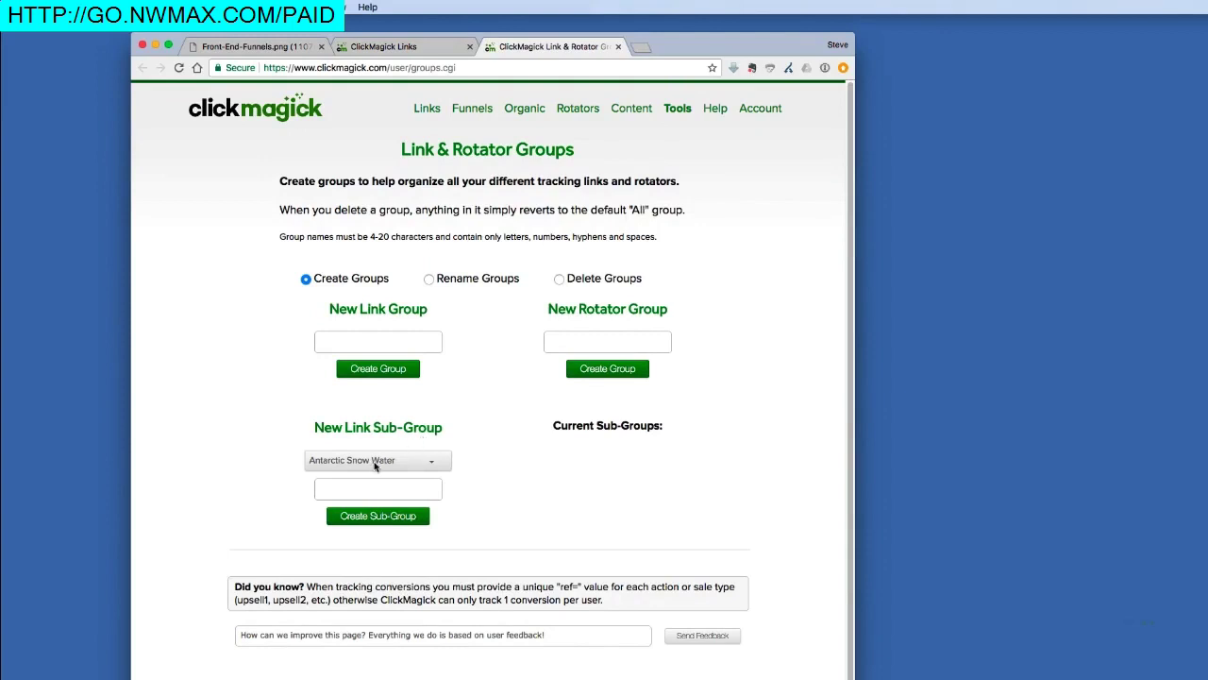
pyautogui.click(366, 489)
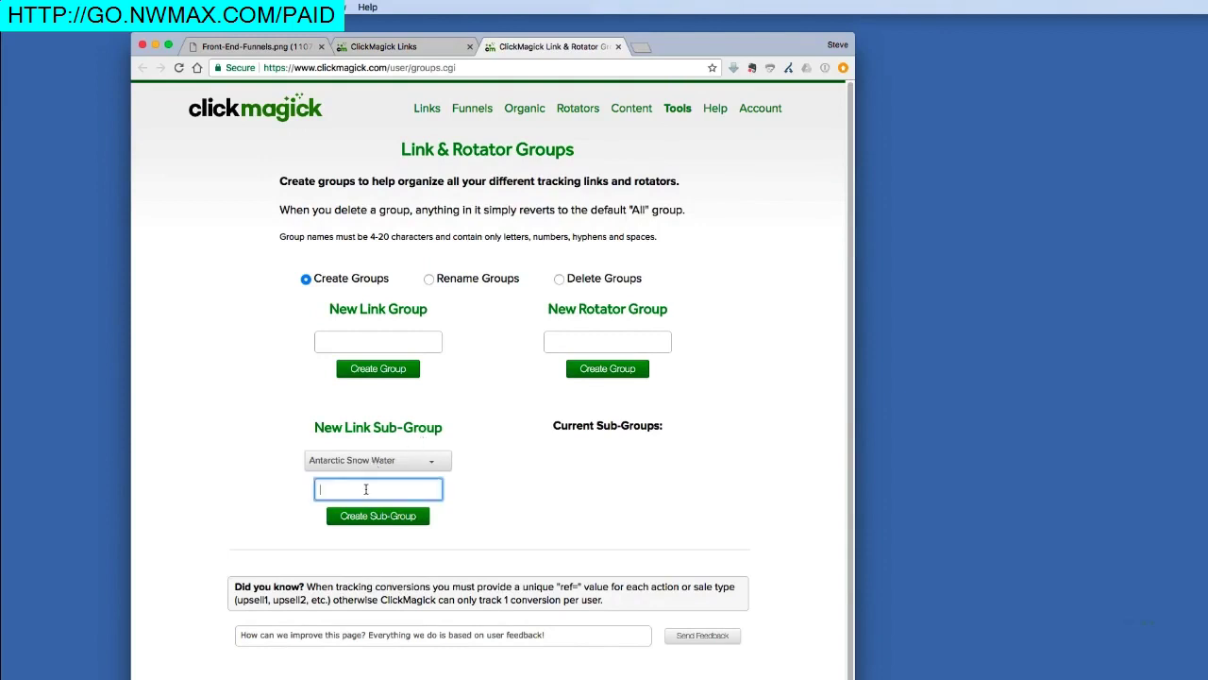
pyautogui.write('Entry Links - ASW')
pyautogui.click(353, 517)
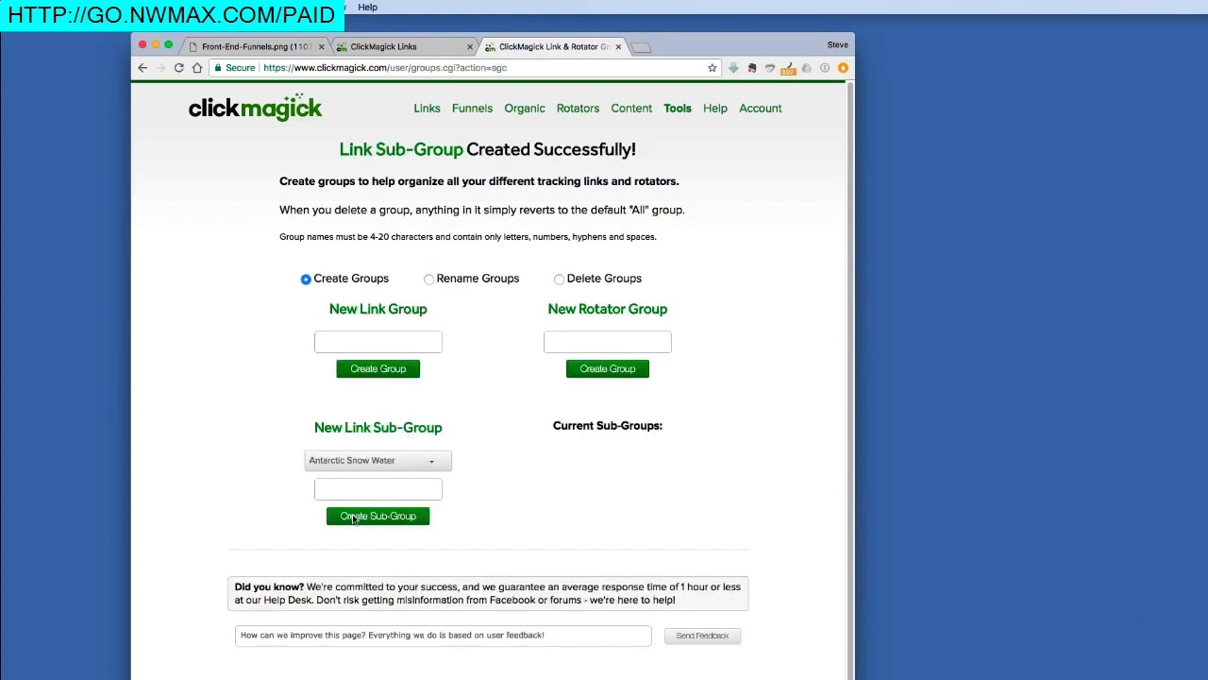
pyautogui.click(449, 46)
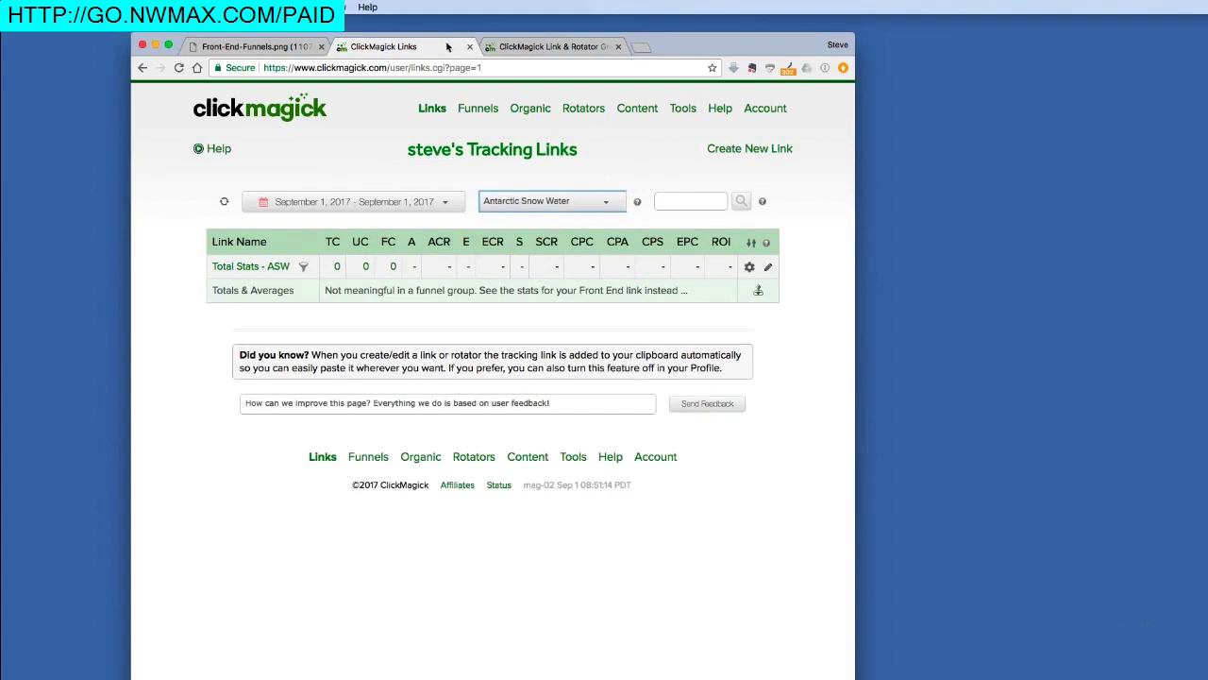
# Step: Reload the links page and filter to the still-empty Antarctic Snow Water > Entry Links - ASW group
pyautogui.click(223, 202)
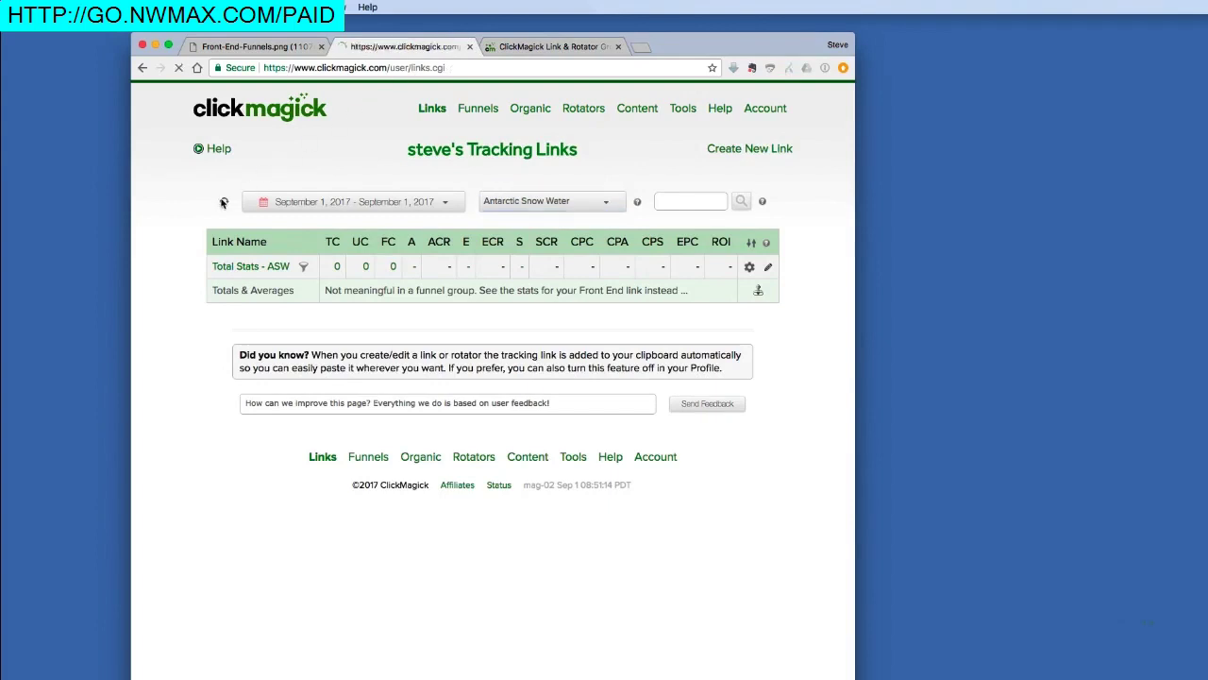
pyautogui.click(540, 203)
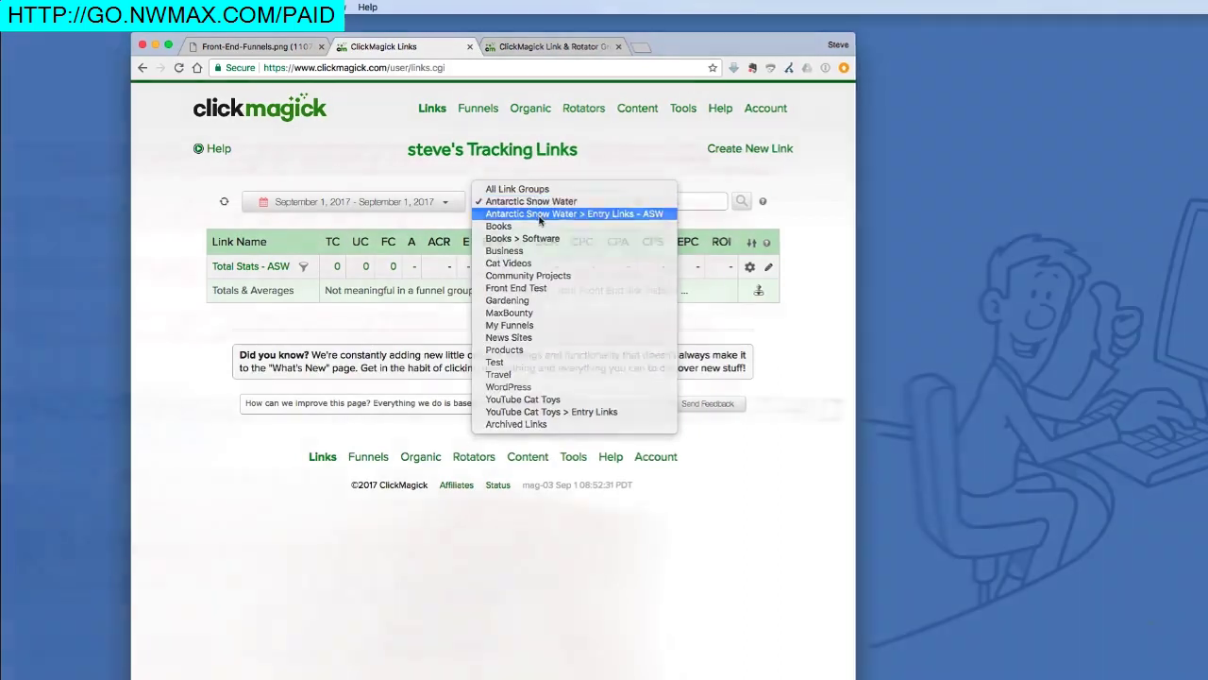
pyautogui.click(540, 219)
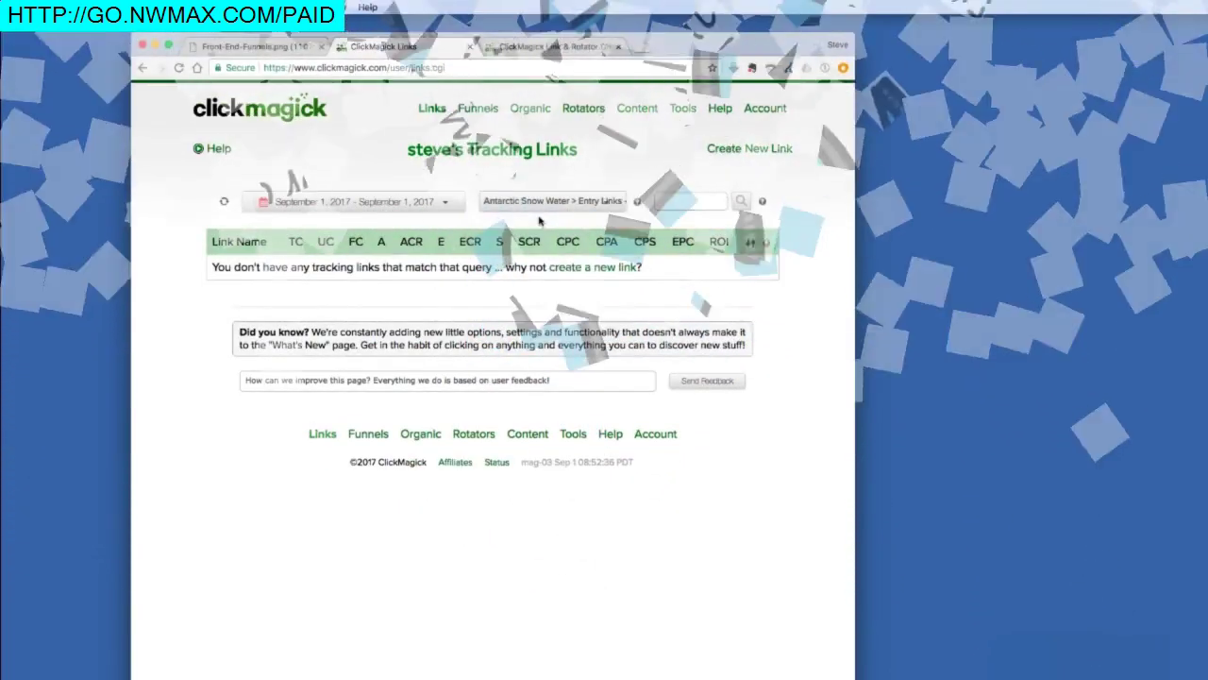
pyautogui.click(255, 46)
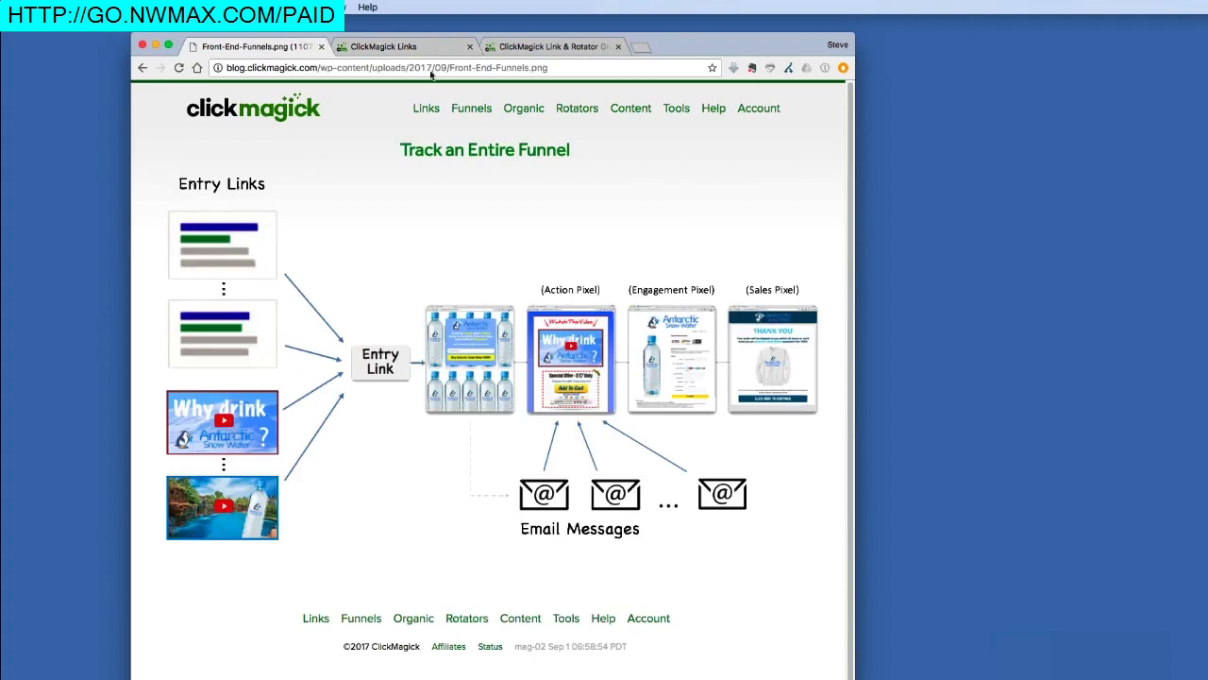
pyautogui.click(429, 47)
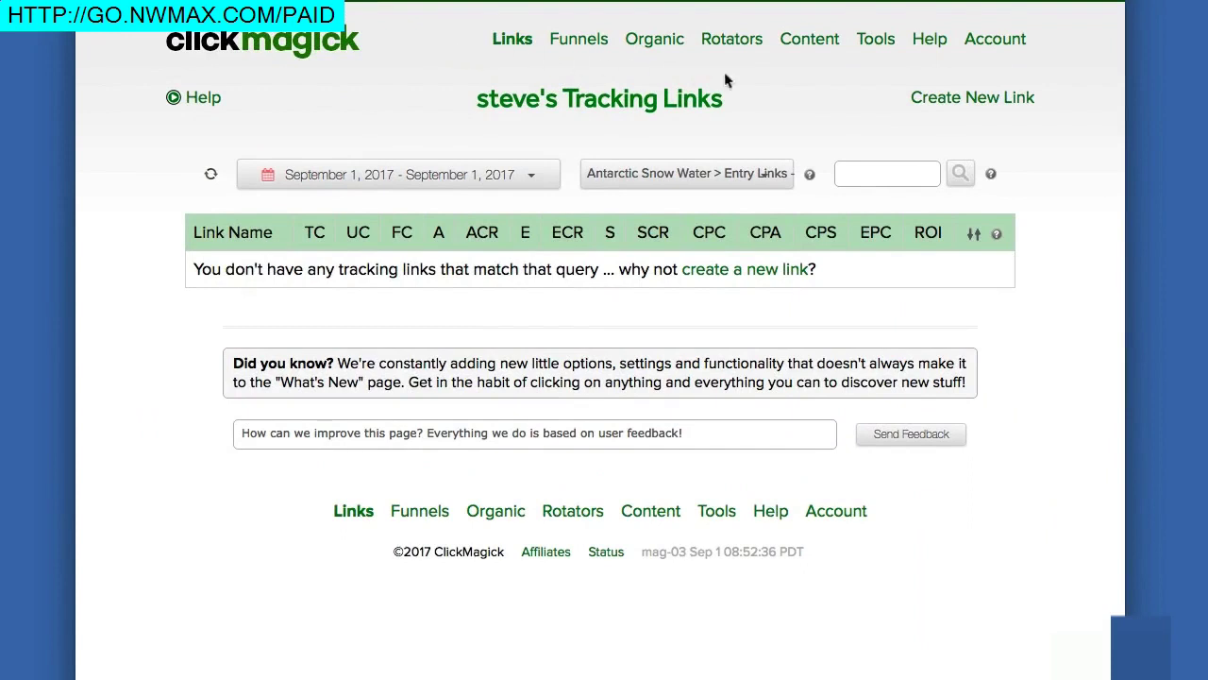
# Step: Clone the funnel entry link repeatedly until Entry Links - ASW holds four links
pyautogui.moveTo(947, 104)
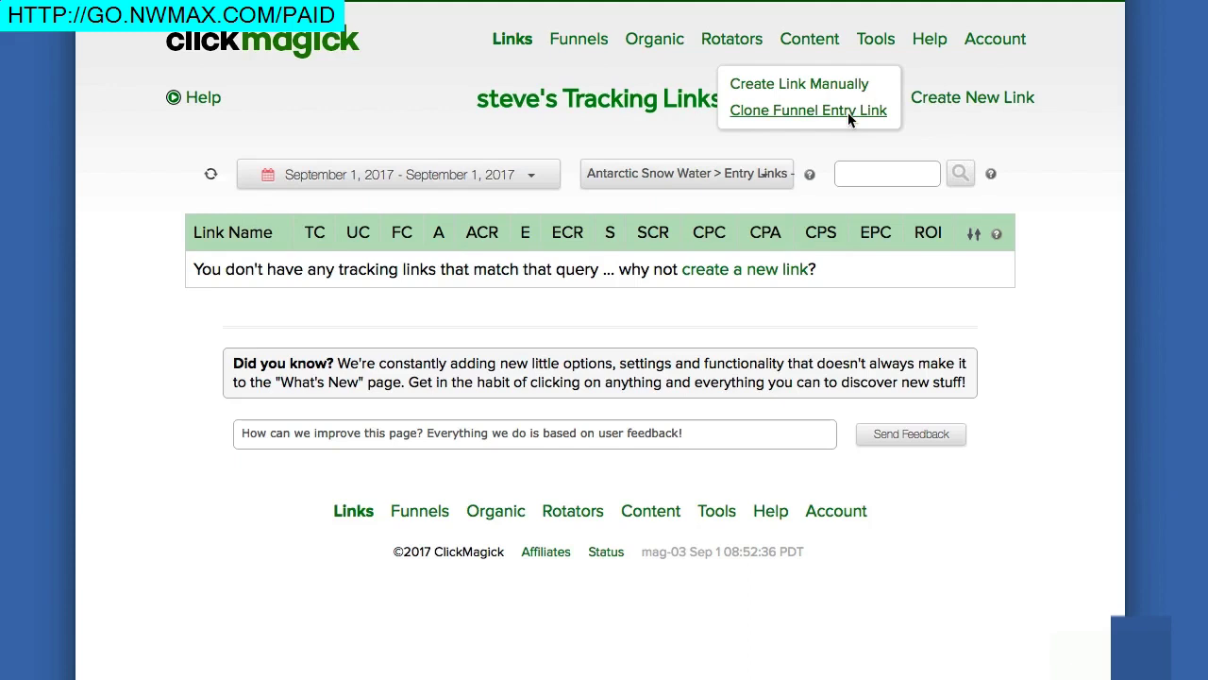
pyautogui.click(849, 111)
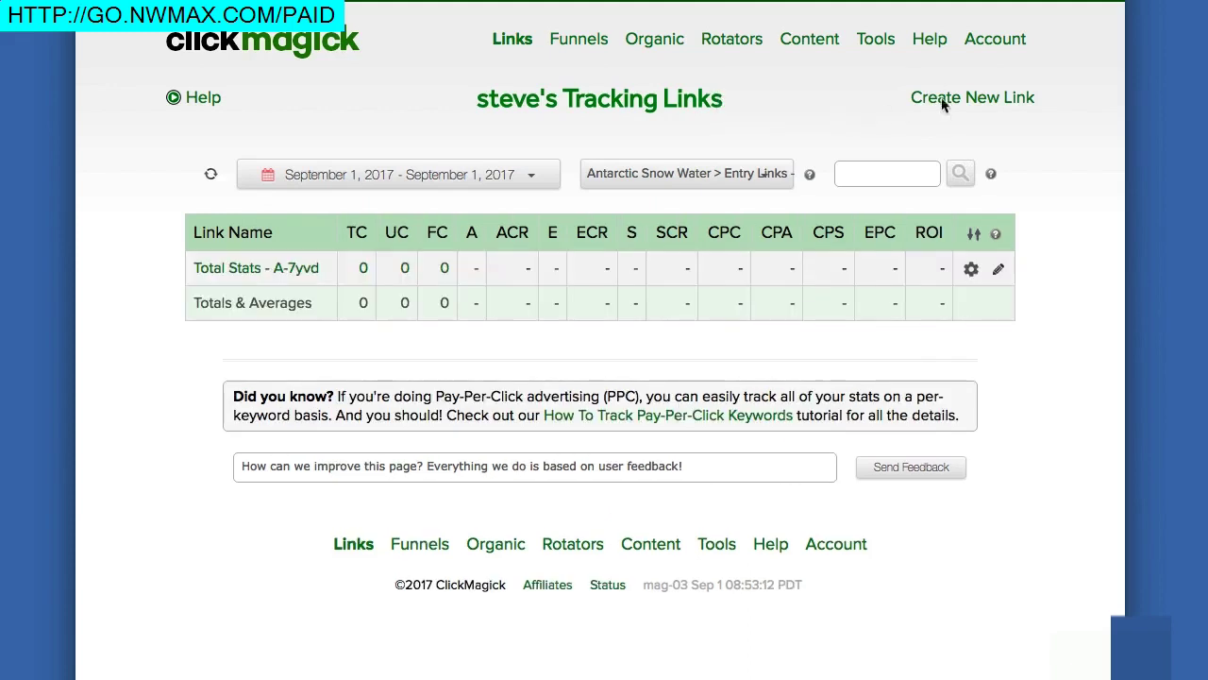
pyautogui.click(866, 111)
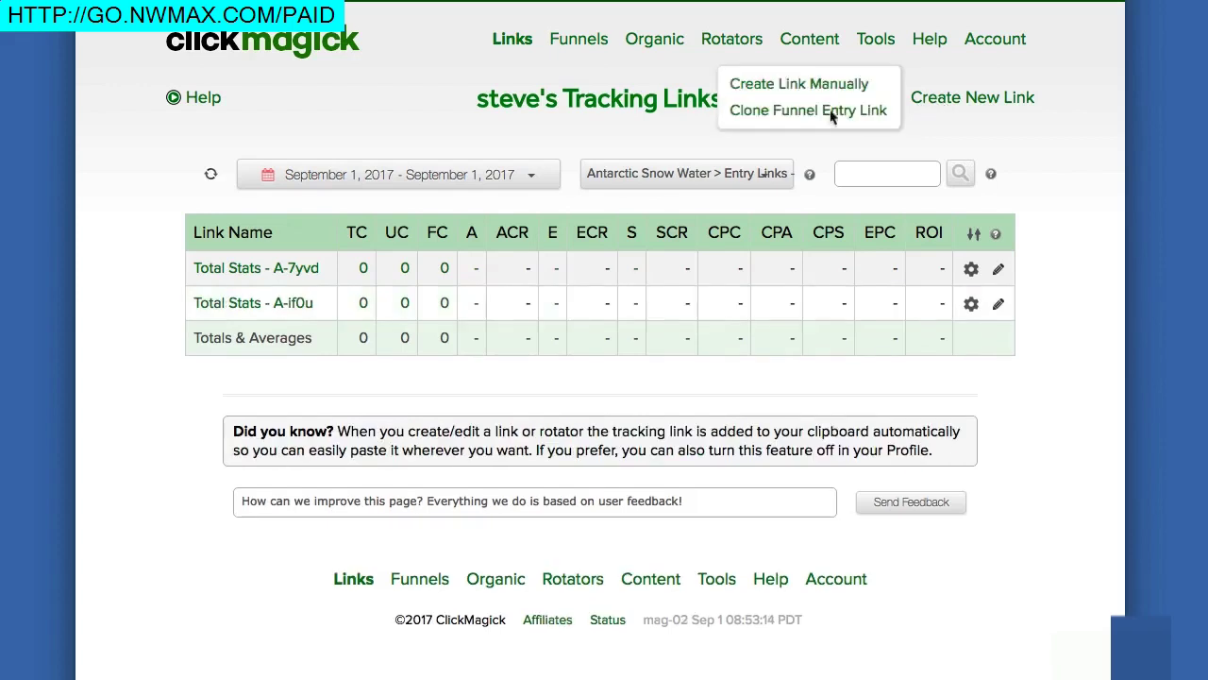
pyautogui.click(812, 113)
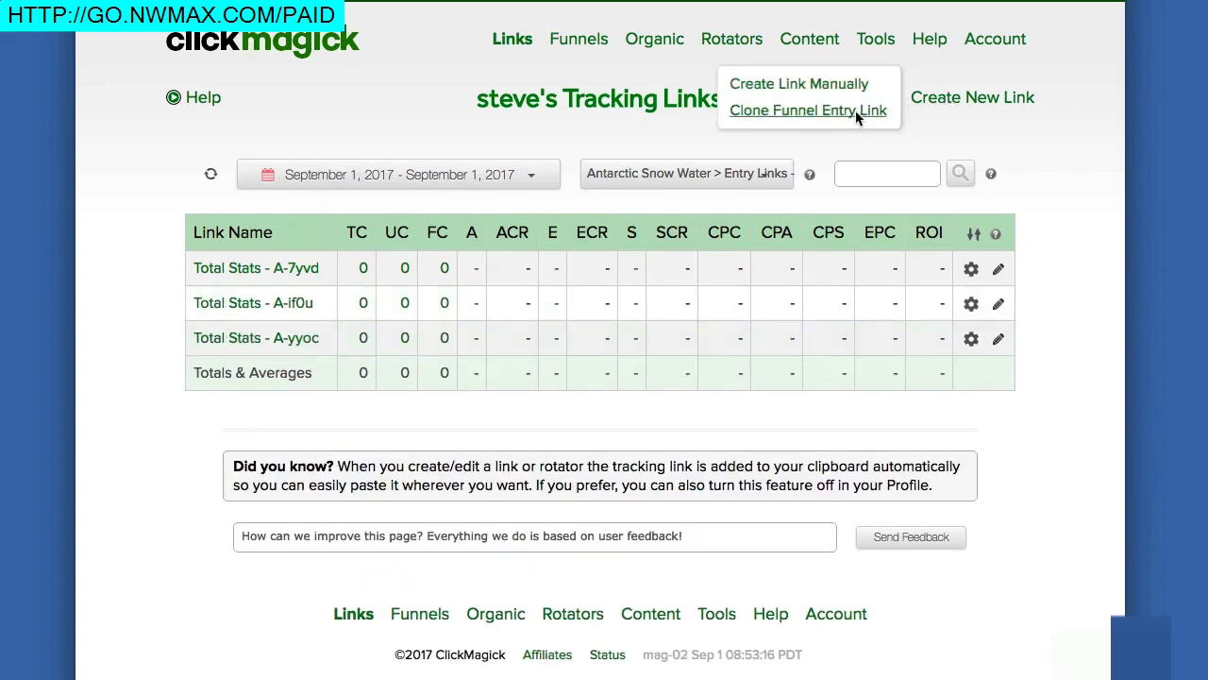
pyautogui.click(857, 113)
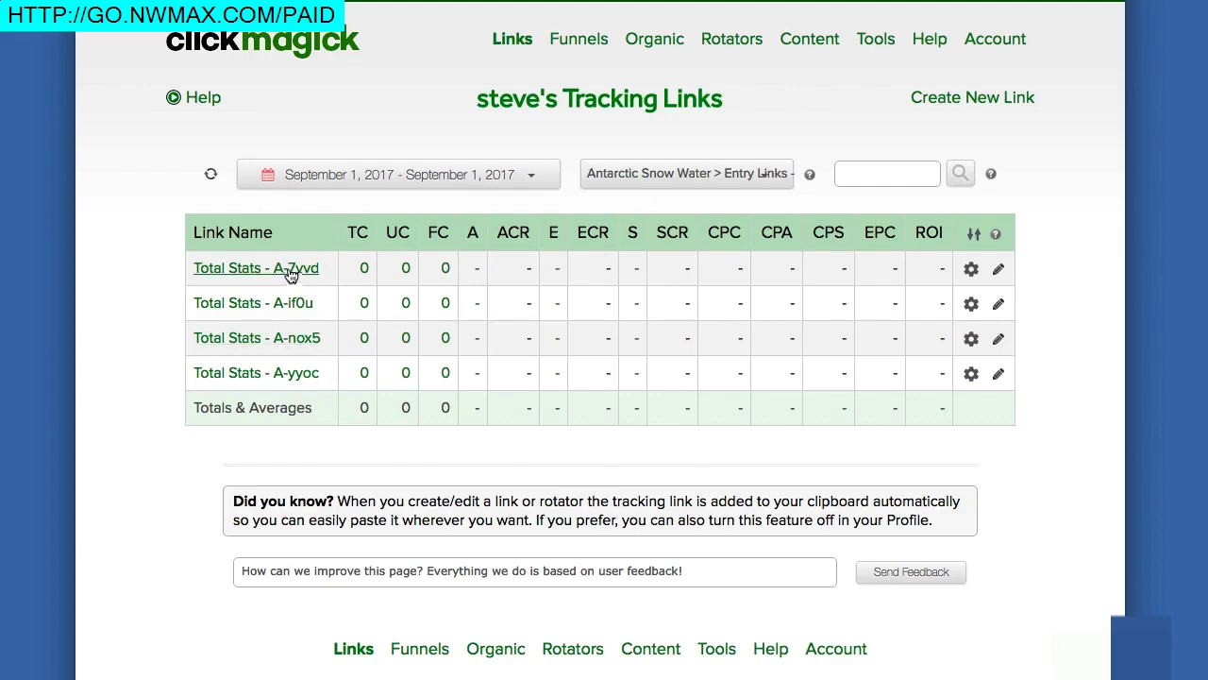
pyautogui.click(231, 270)
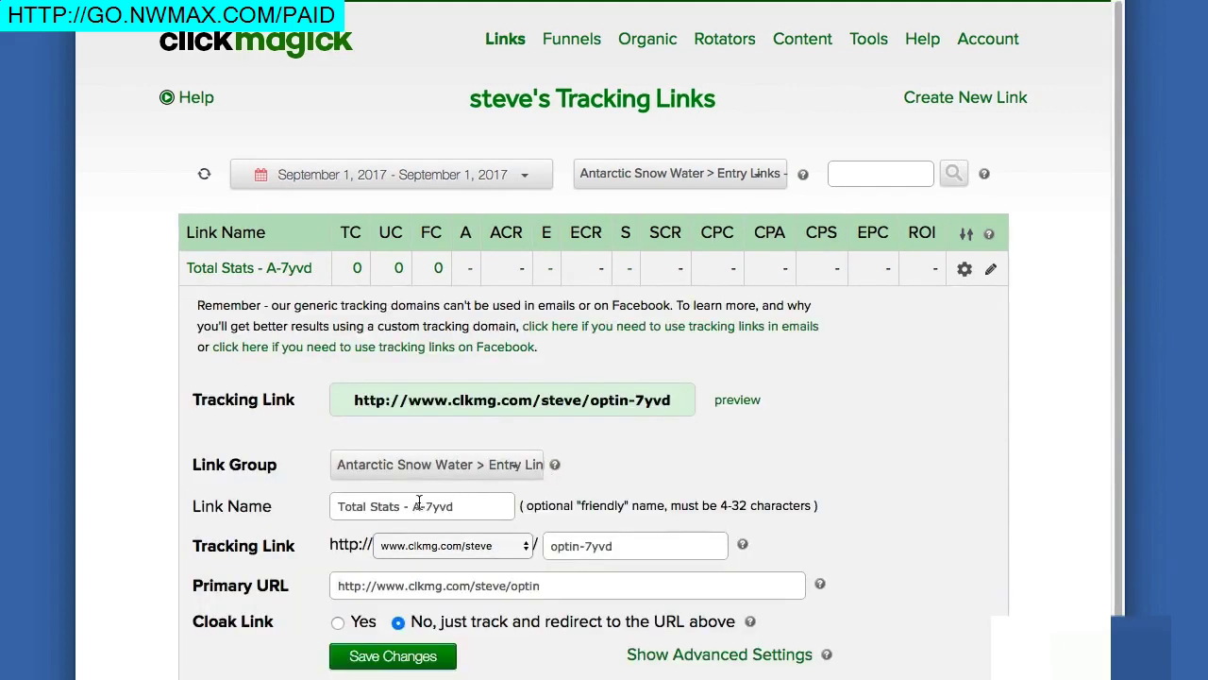
# Step: Rename the first two cloned entry links to Total Stats - Ad 1 and Total Stats - Ad 2
pyautogui.moveTo(413, 506); pyautogui.dragTo(471, 506)
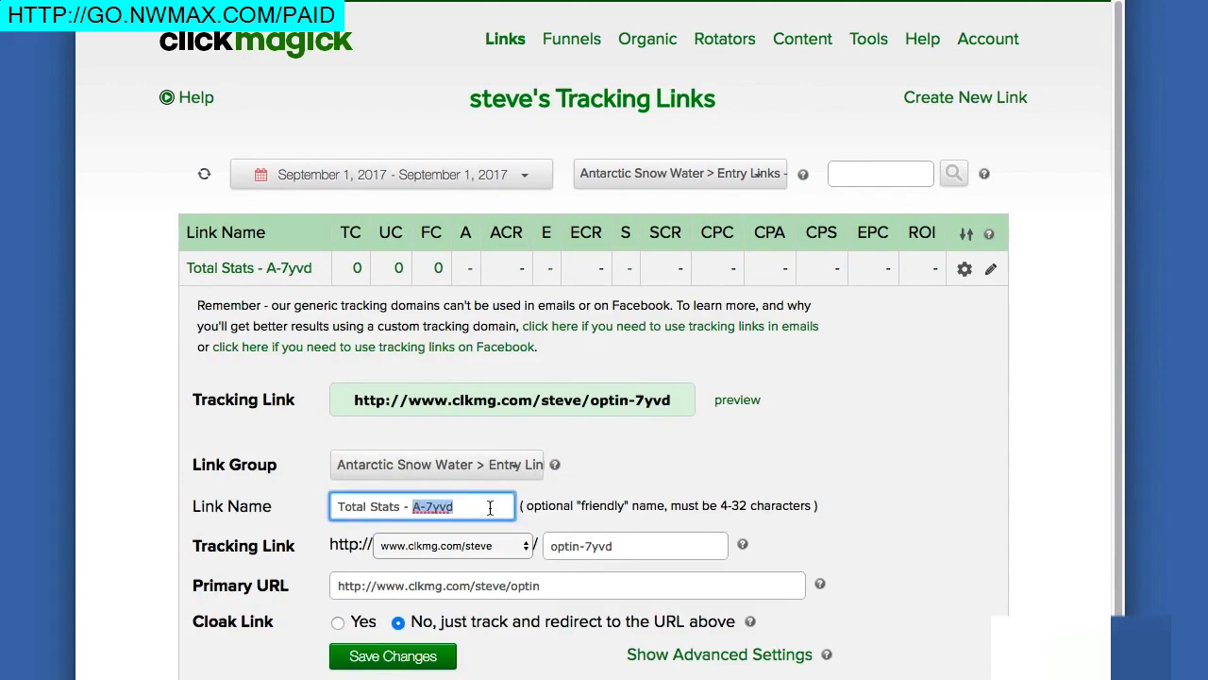
pyautogui.write('Ad 1')
pyautogui.click(424, 645)
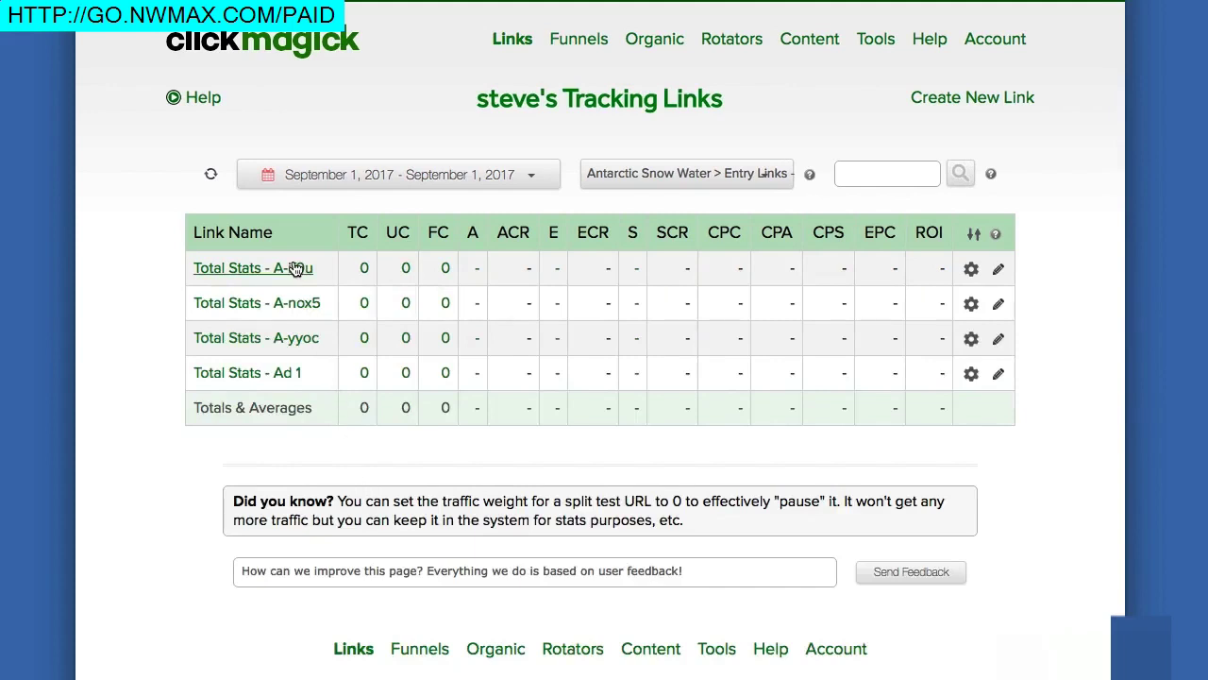
pyautogui.click(294, 269)
pyautogui.click(410, 507)
pyautogui.moveTo(410, 507); pyautogui.dragTo(460, 506)
pyautogui.press('BackSpace')
pyautogui.write('Ad 2')
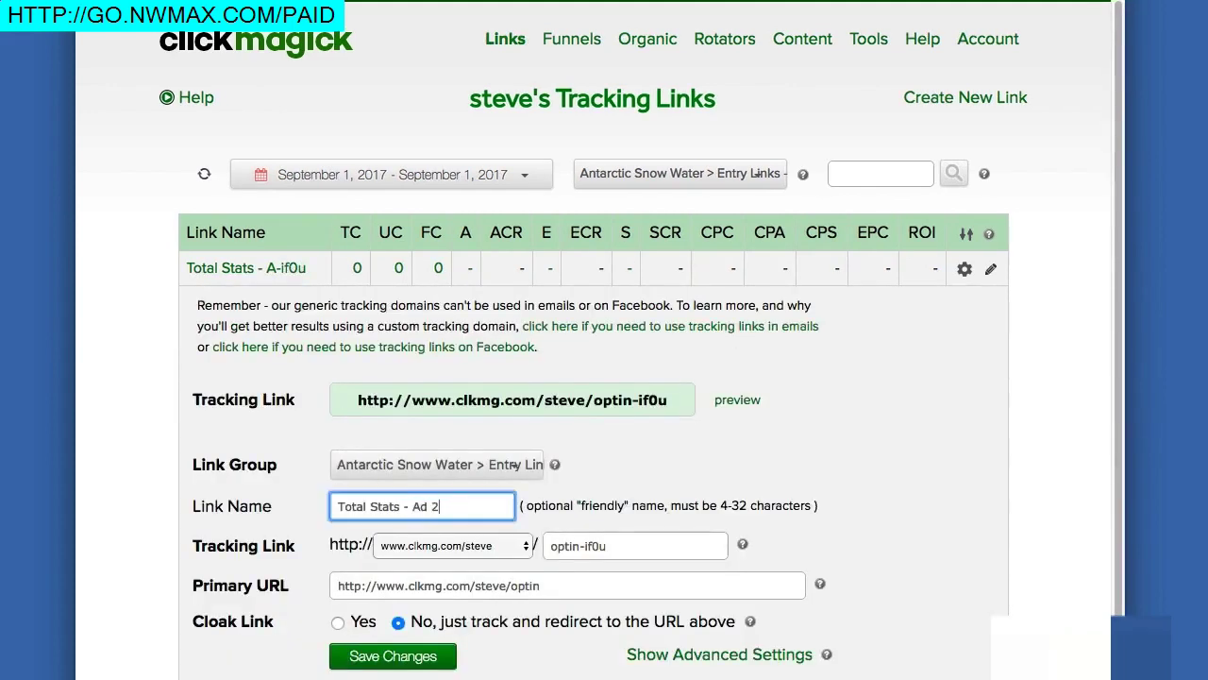
pyautogui.click(418, 656)
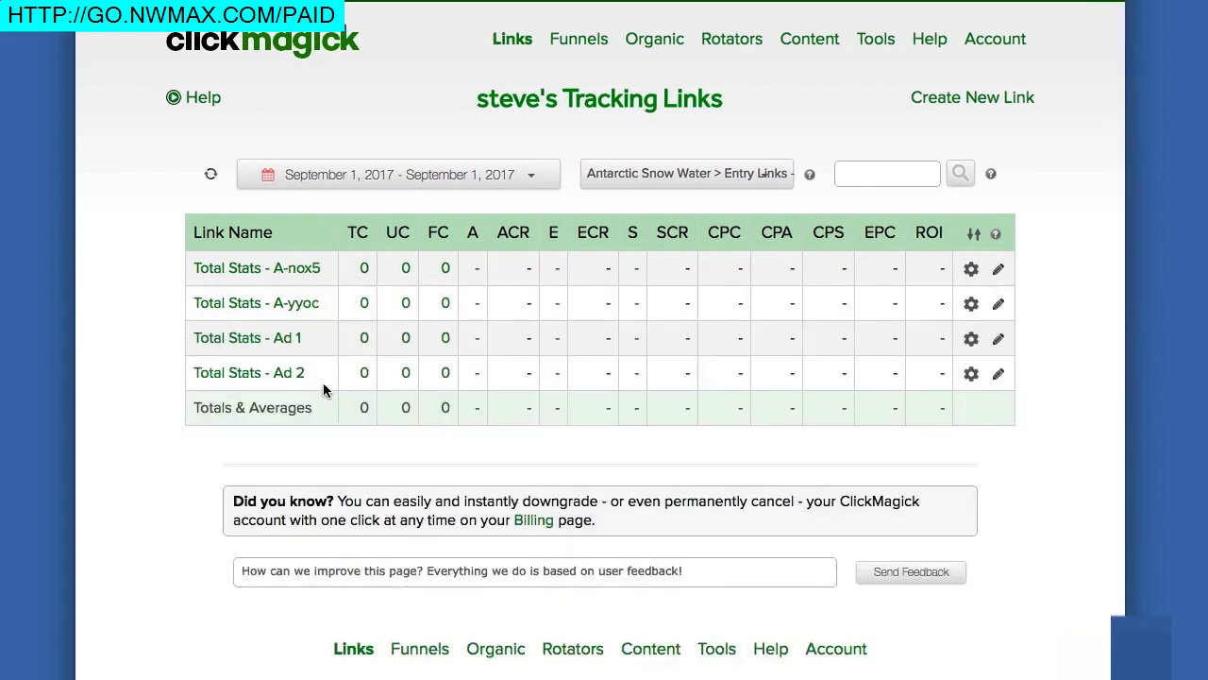
# Step: Rename the remaining two entry links to Total Stats - Vid 1 and Total Stats - Vid 2
pyautogui.click(307, 272)
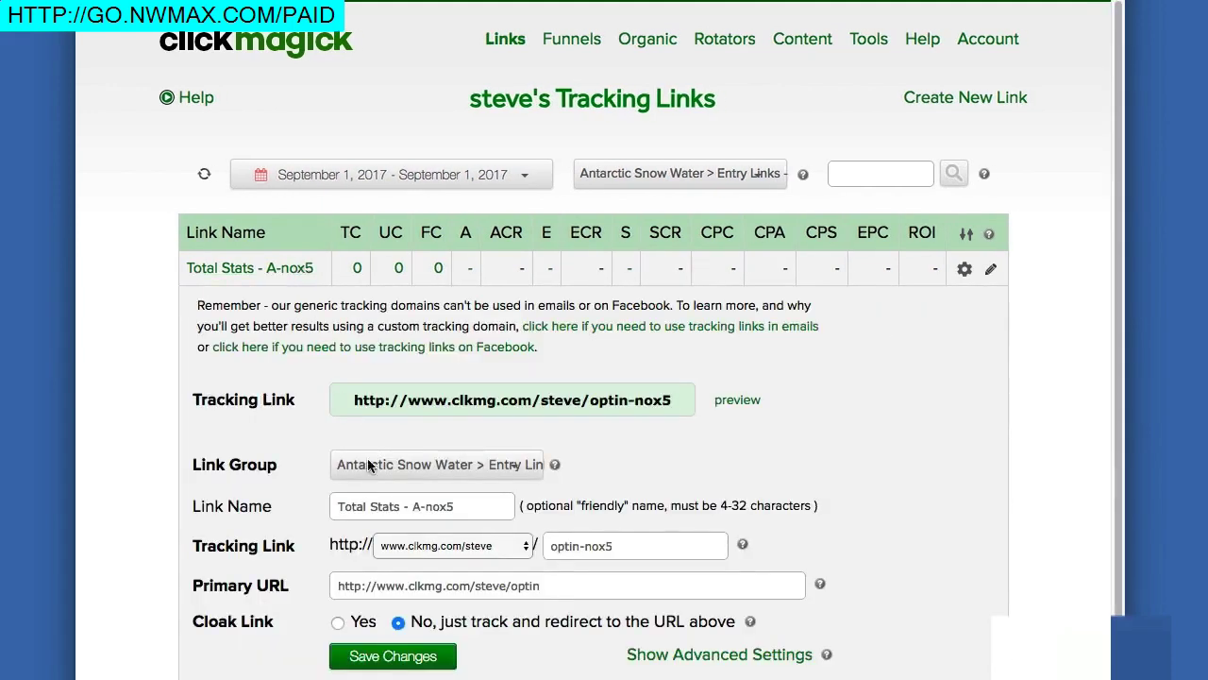
pyautogui.moveTo(410, 507); pyautogui.dragTo(454, 507)
pyautogui.write('Vid 1')
pyautogui.click(409, 663)
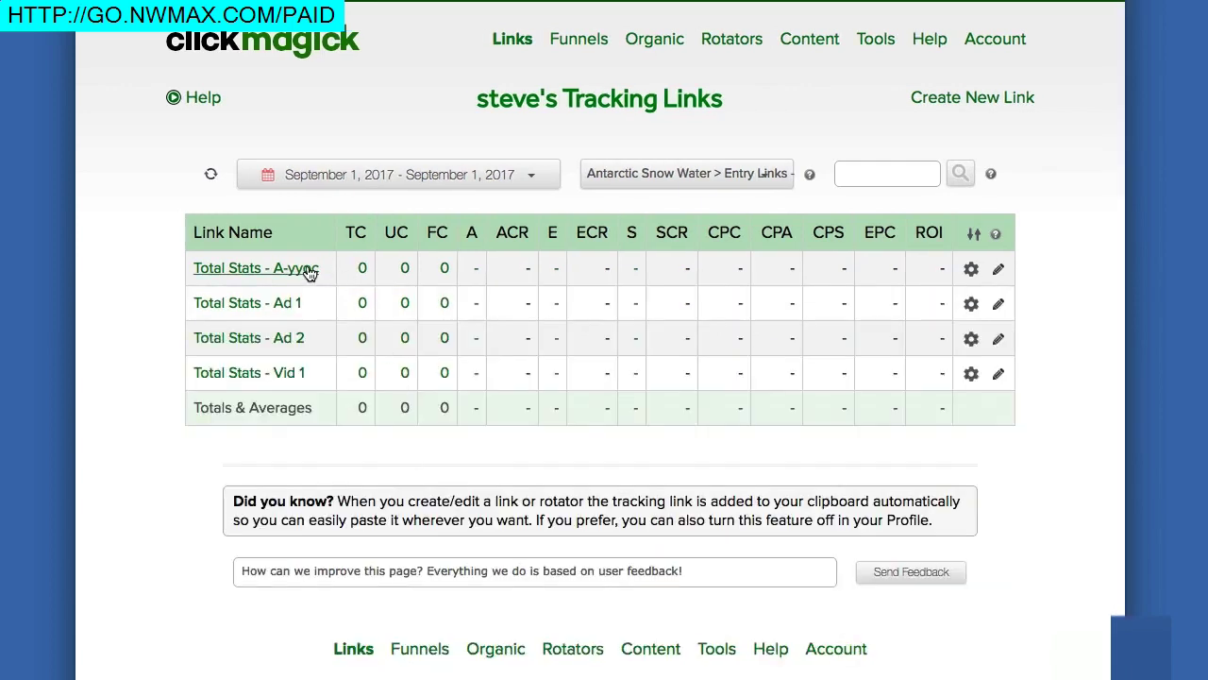
pyautogui.click(309, 271)
pyautogui.moveTo(412, 507); pyautogui.dragTo(503, 513)
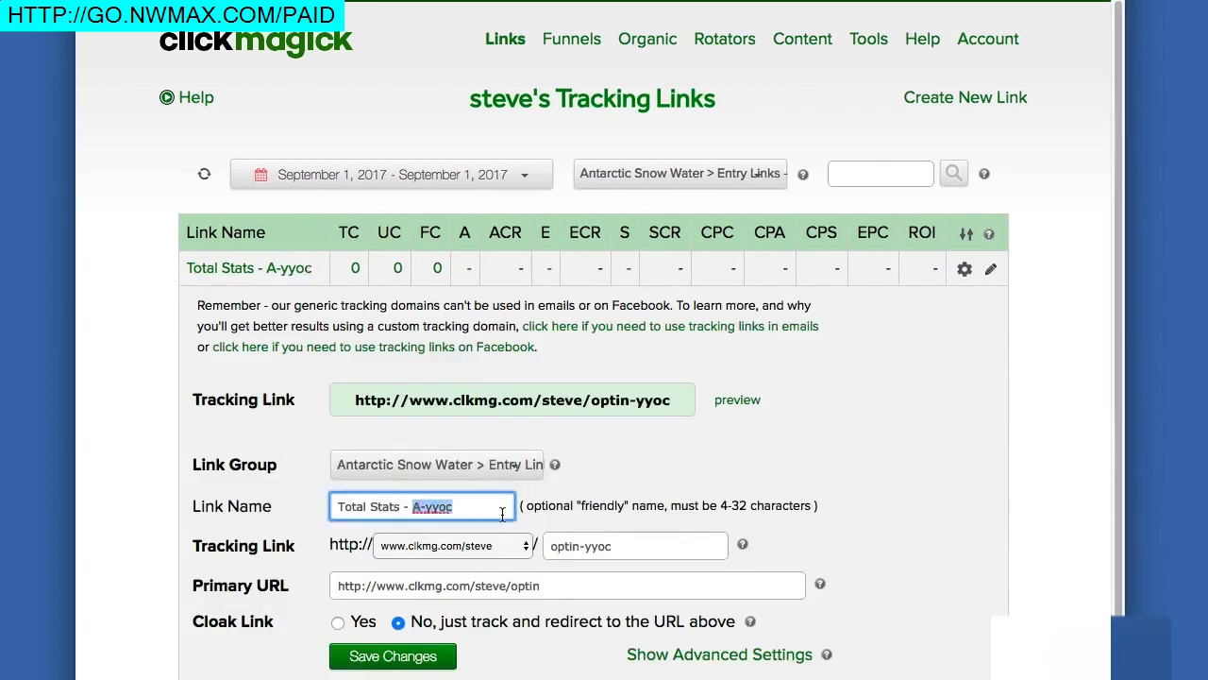
pyautogui.write('Vid 2')
pyautogui.click(424, 657)
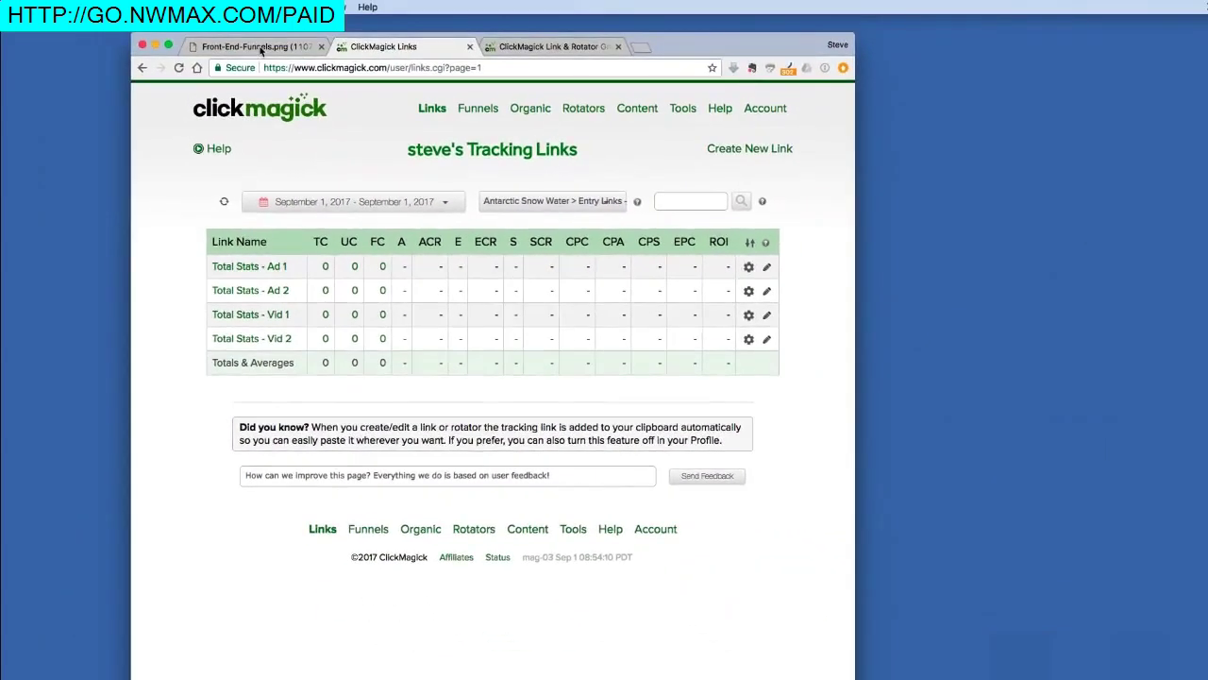
pyautogui.click(261, 48)
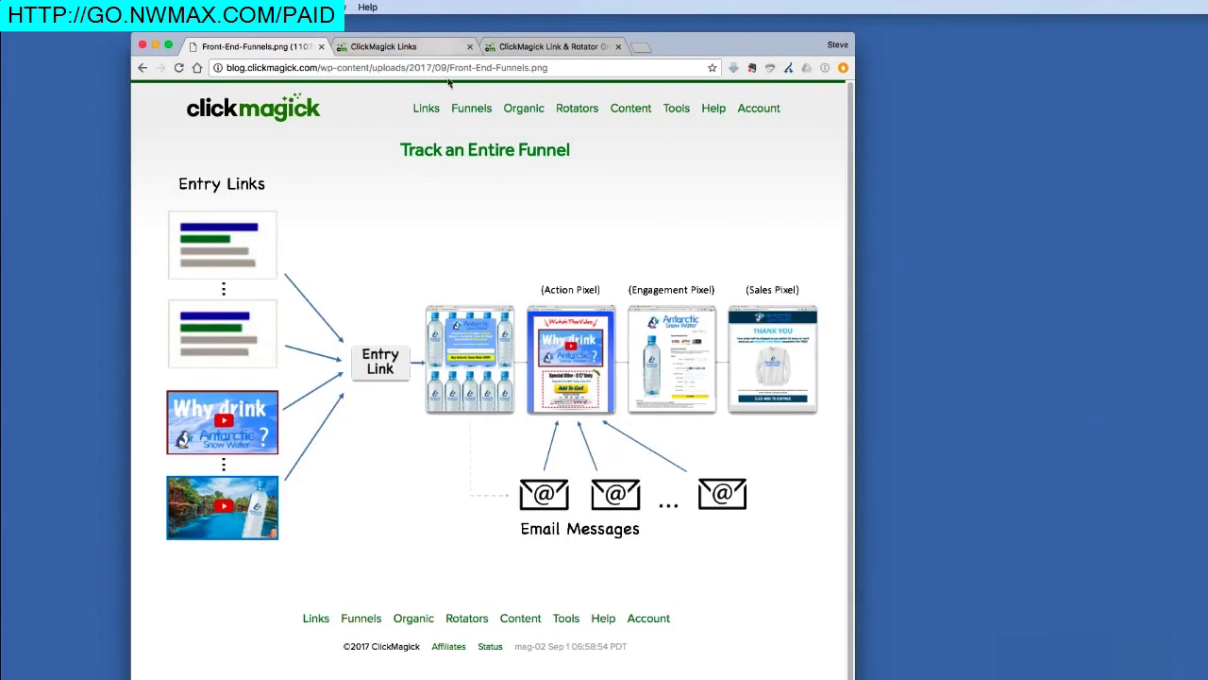
pyautogui.click(415, 46)
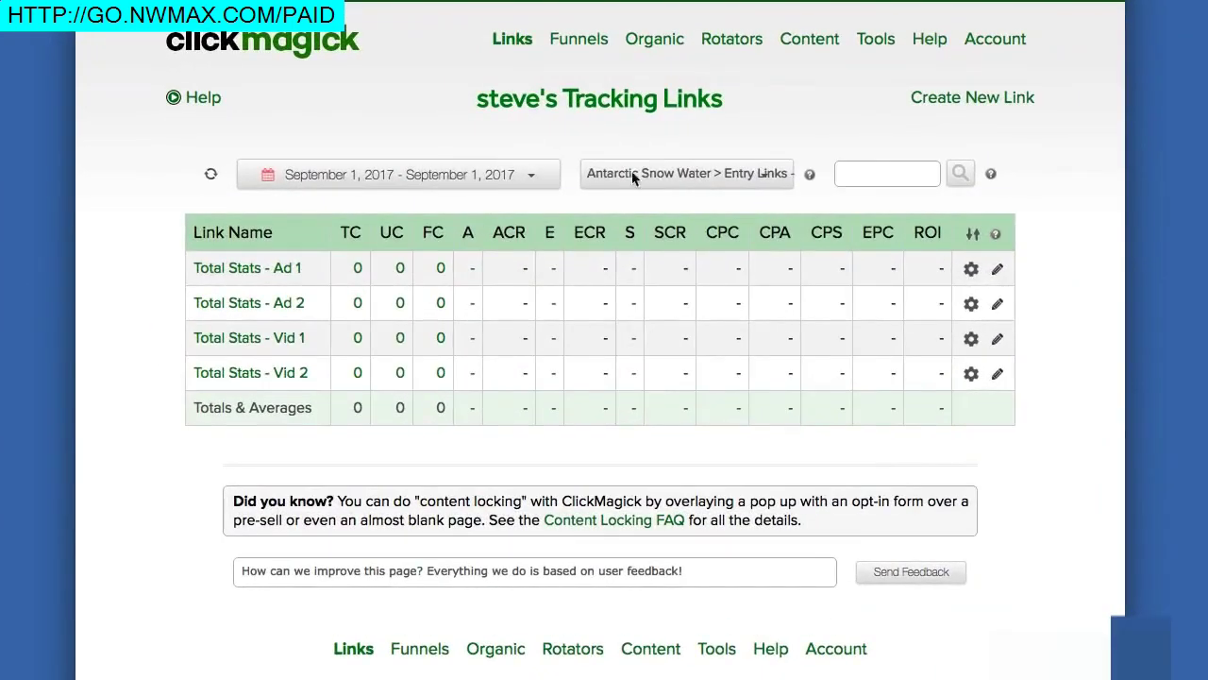
pyautogui.click(575, 186)
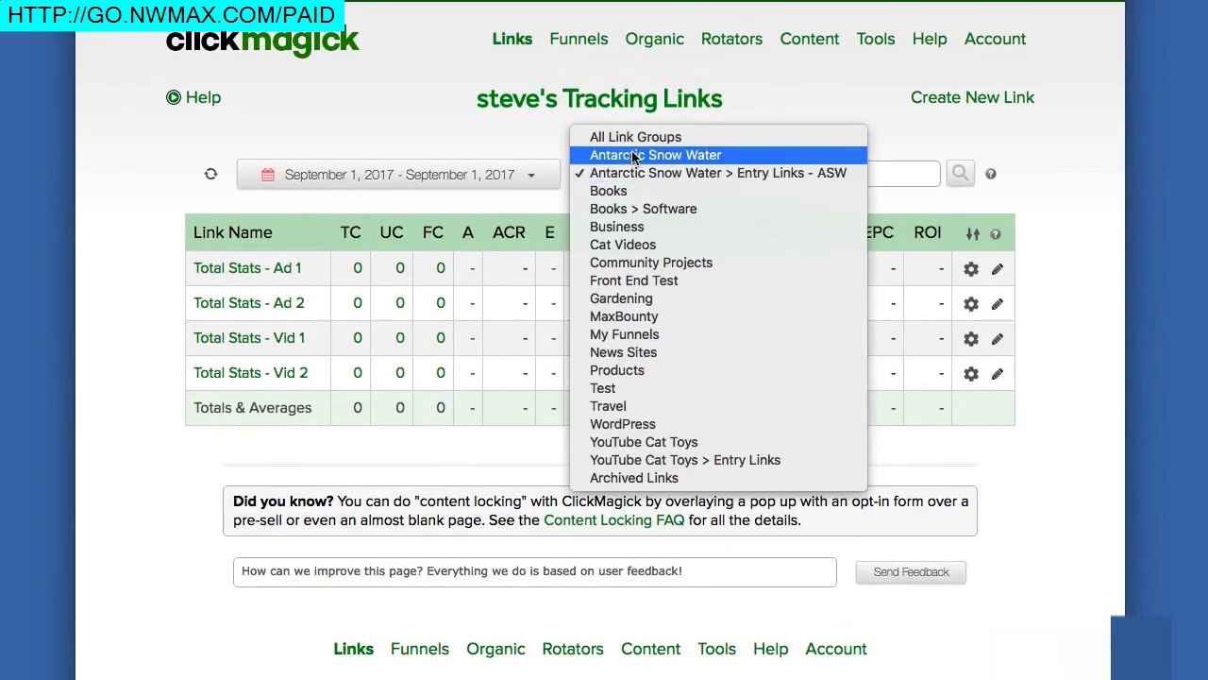
pyautogui.click(633, 157)
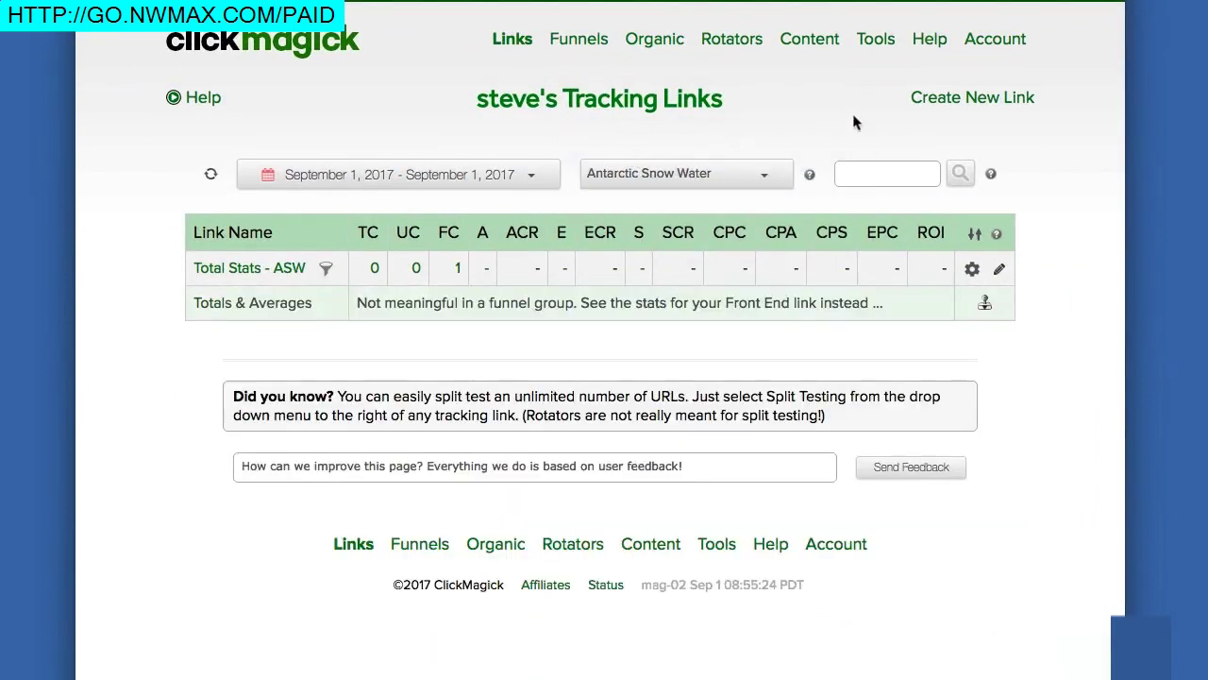
pyautogui.click(961, 98)
pyautogui.click(421, 221)
pyautogui.write('A')
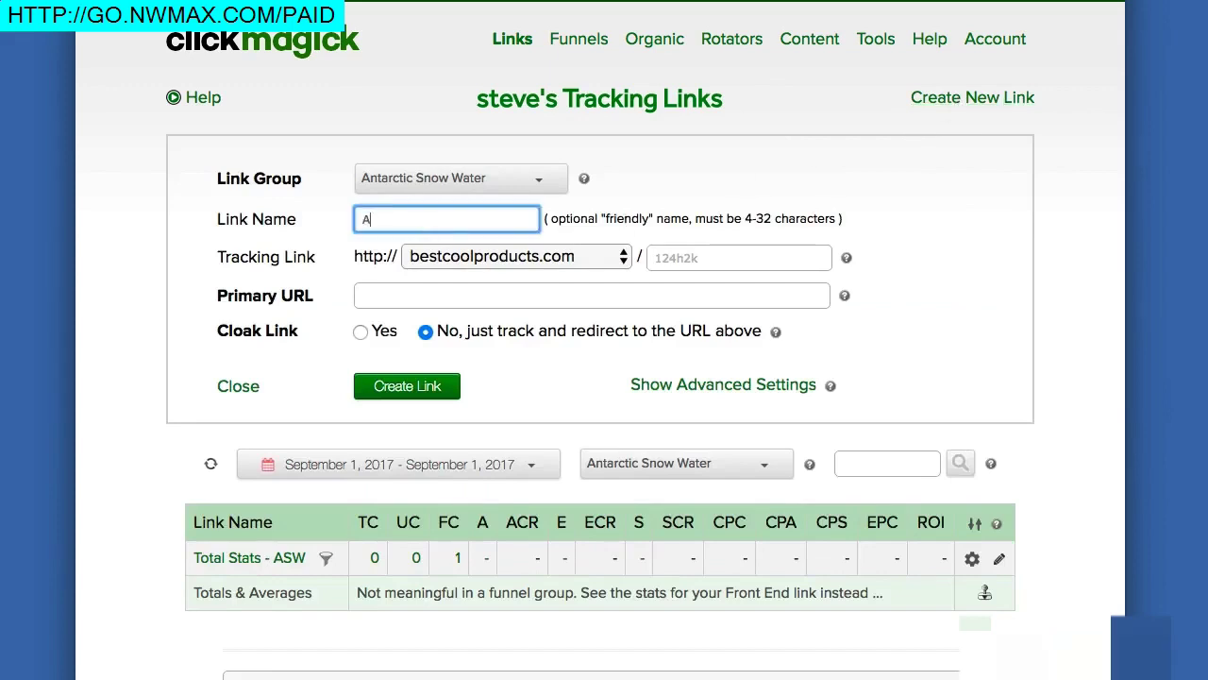
pyautogui.write('SW - Email')
pyautogui.write('1')
pyautogui.click(371, 292)
pyautogui.write('http://')
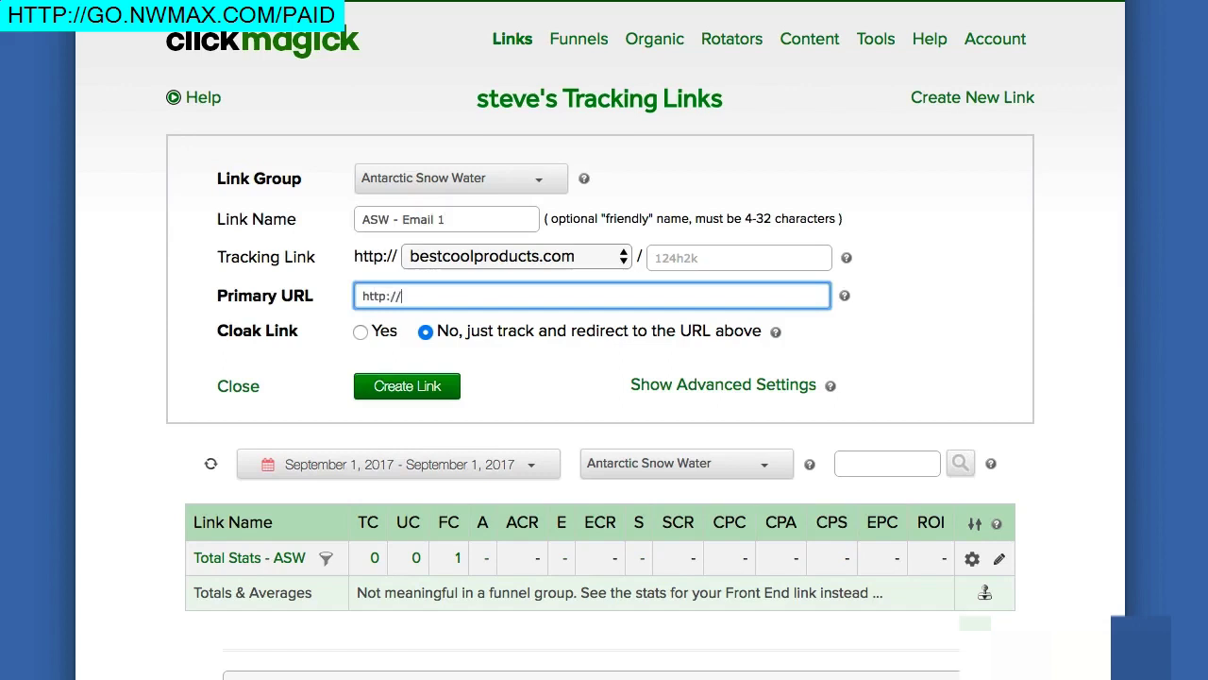
pyautogui.write('antarcticsnowwater.com/salesvid')
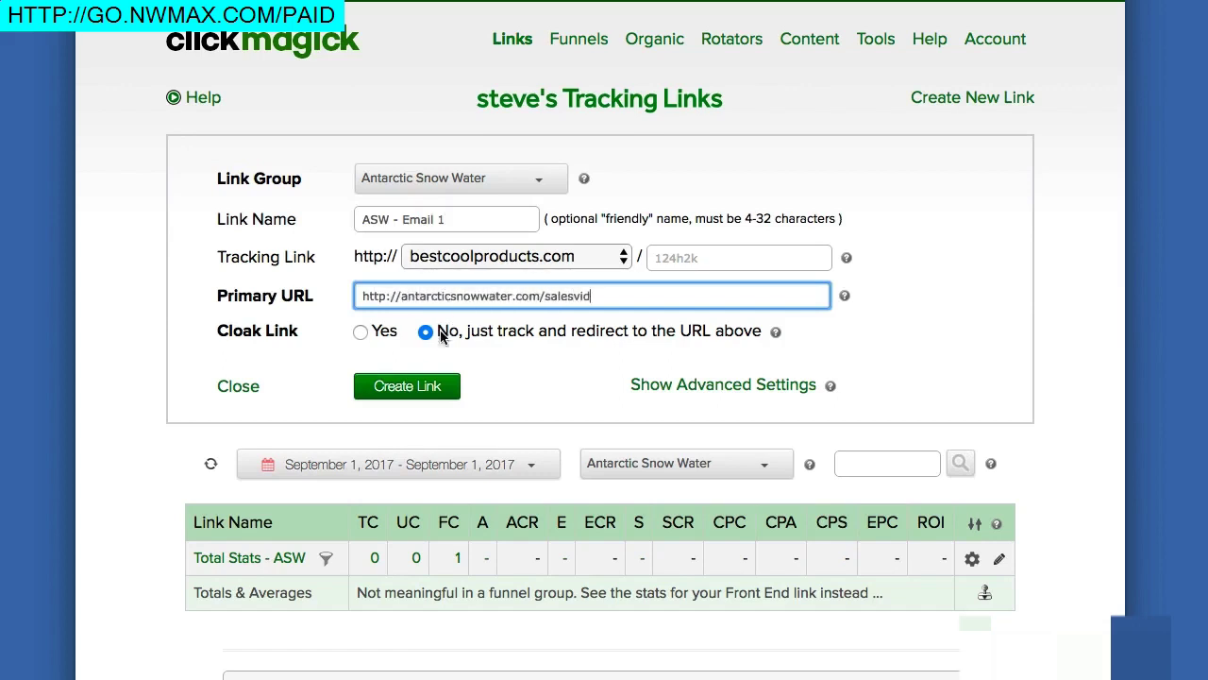
pyautogui.click(430, 387)
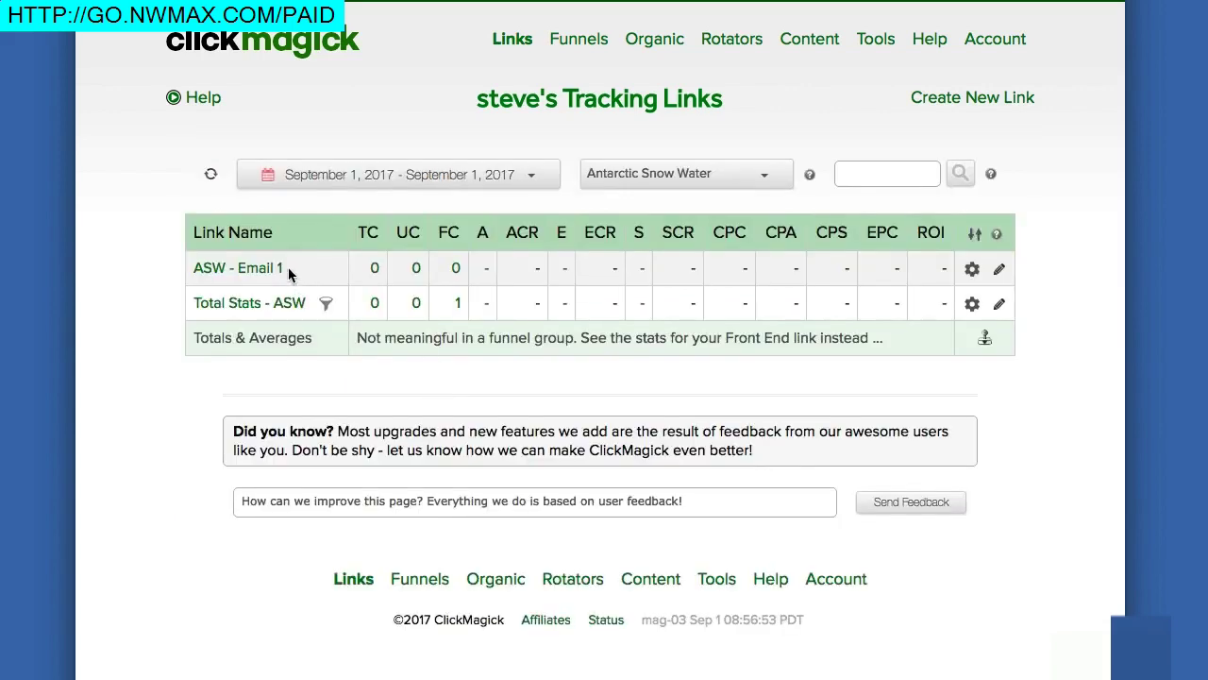
# Step: Create tracking link 'ASW - Email 2' pointing to antarcticsnowwater.com/salesvid
pyautogui.click(944, 100)
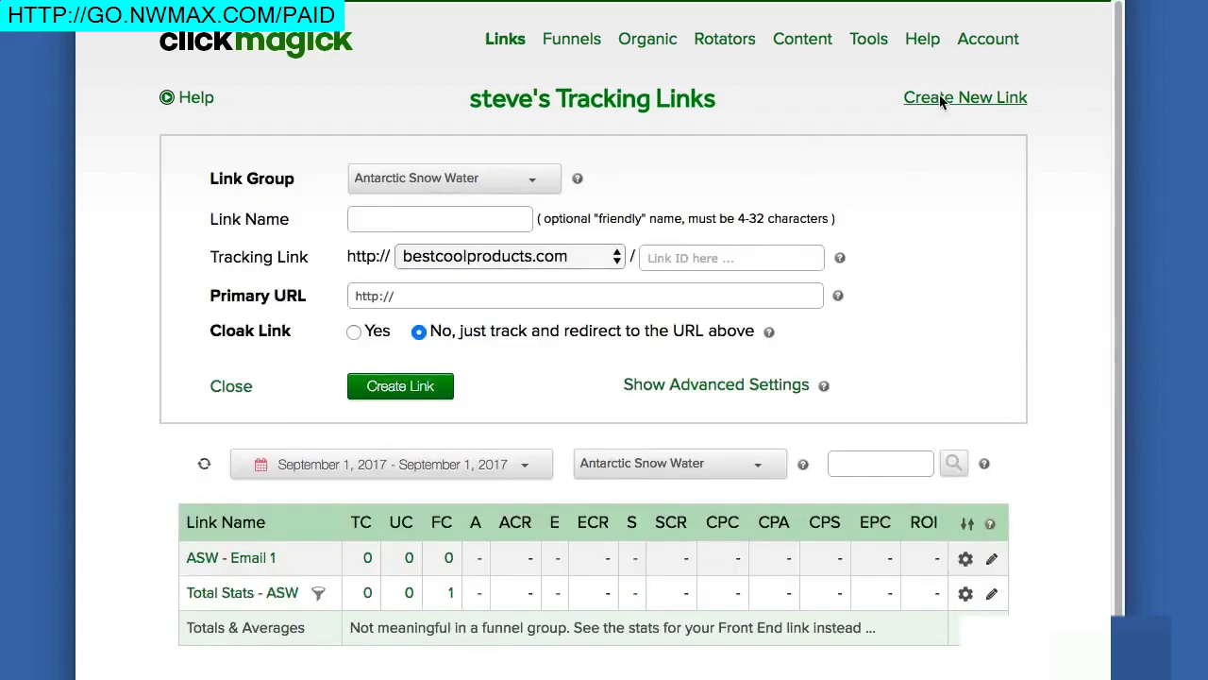
pyautogui.click(447, 220)
pyautogui.write('ASW - Email 2')
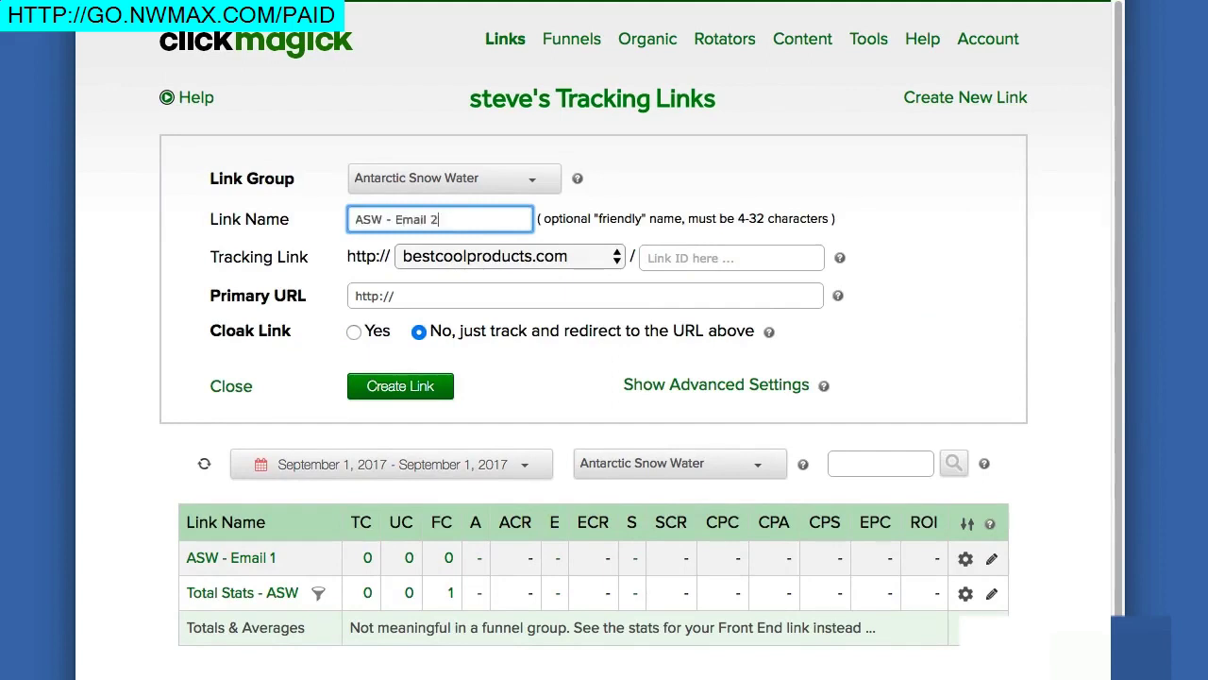
pyautogui.click(448, 296)
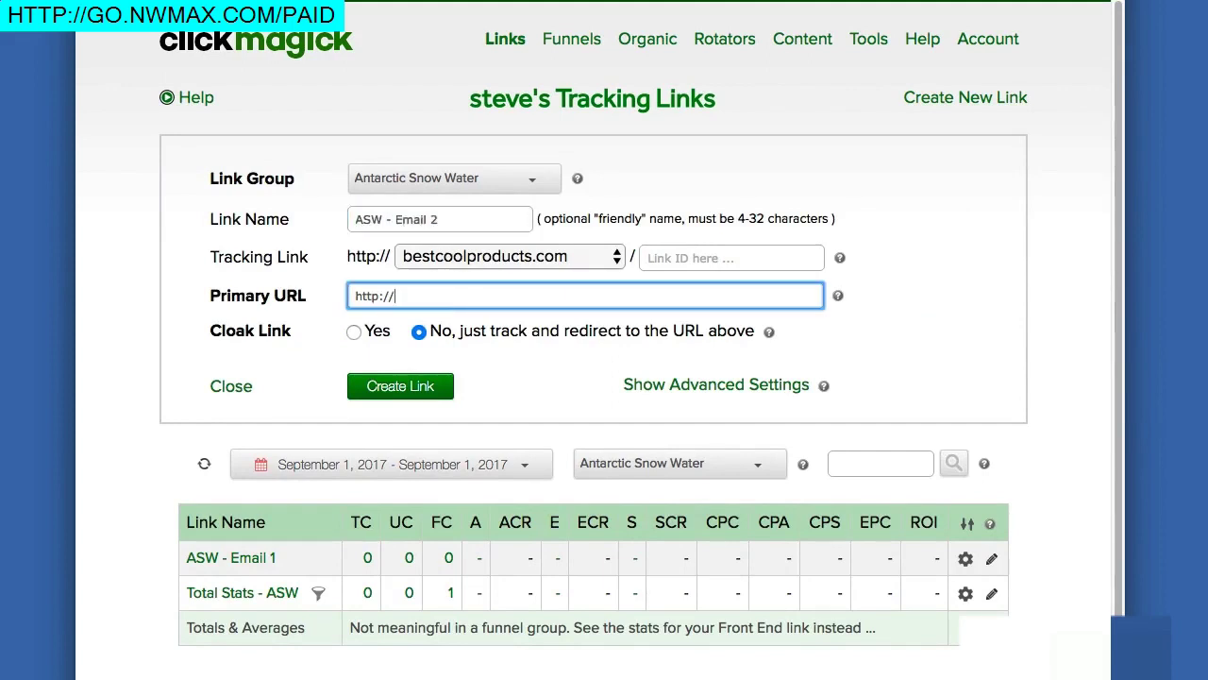
pyautogui.write('antarcticsnowwater.com/salesvid')
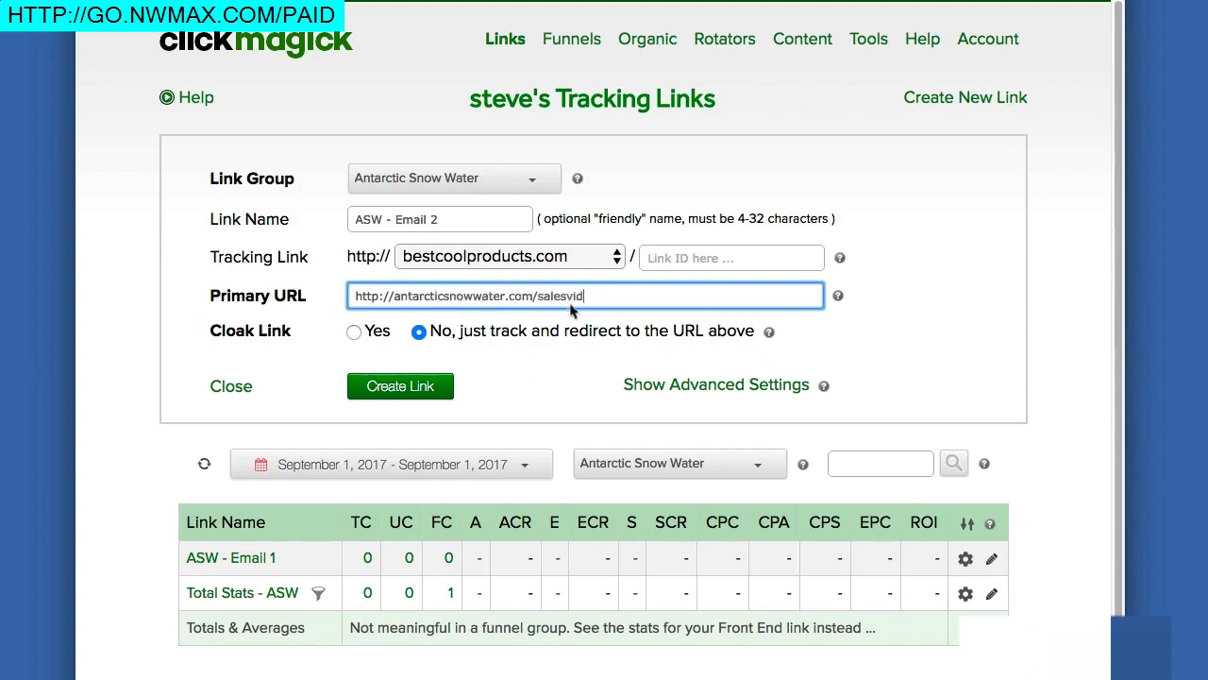
pyautogui.click(394, 382)
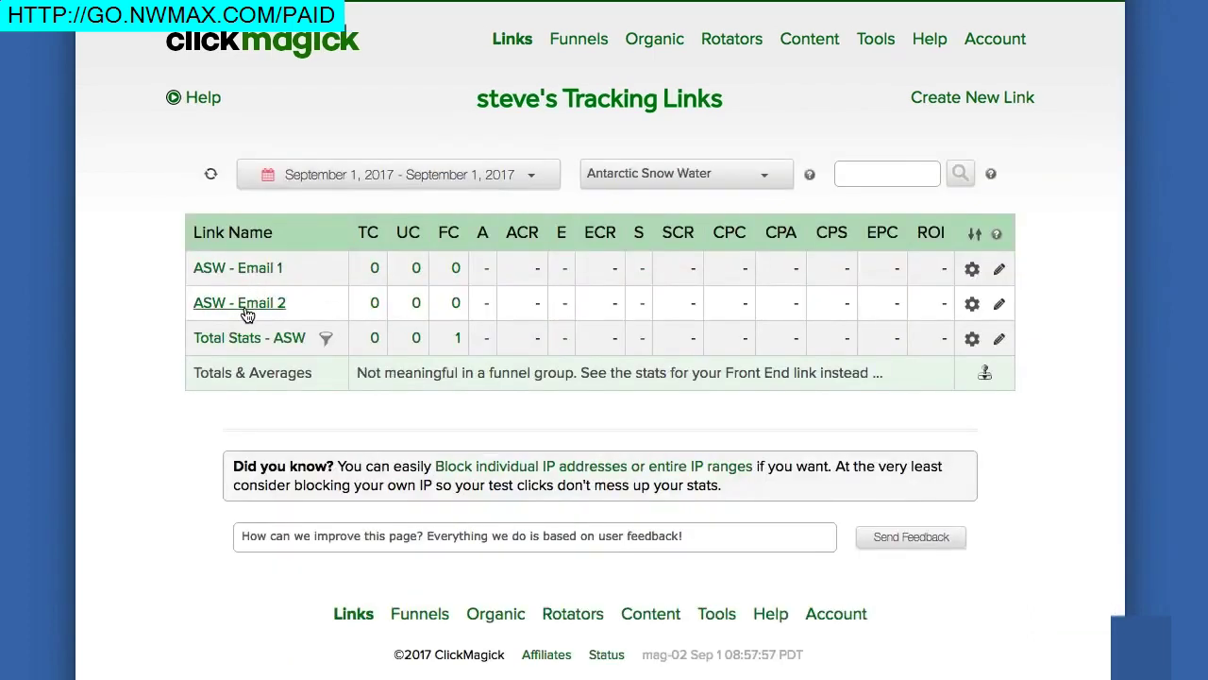
pyautogui.click(999, 310)
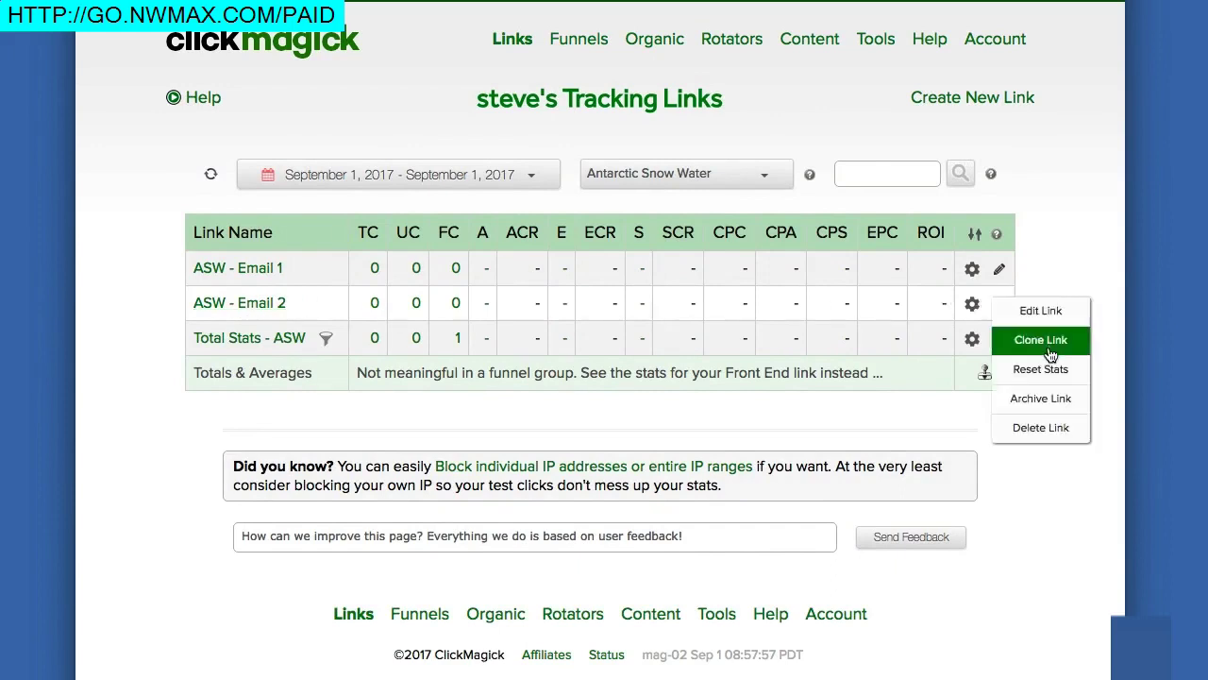
# Step: Dismiss the link's action options, check the funnel diagram, then open the link group list
pyautogui.click(1057, 261)
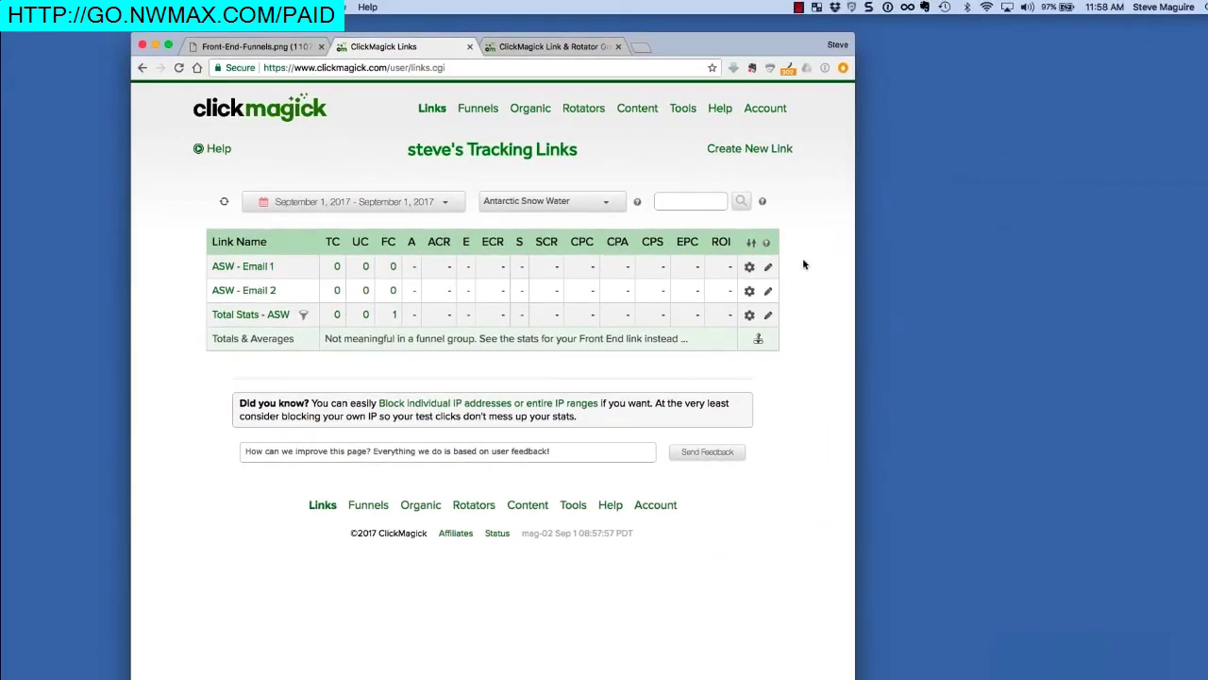
pyautogui.click(274, 47)
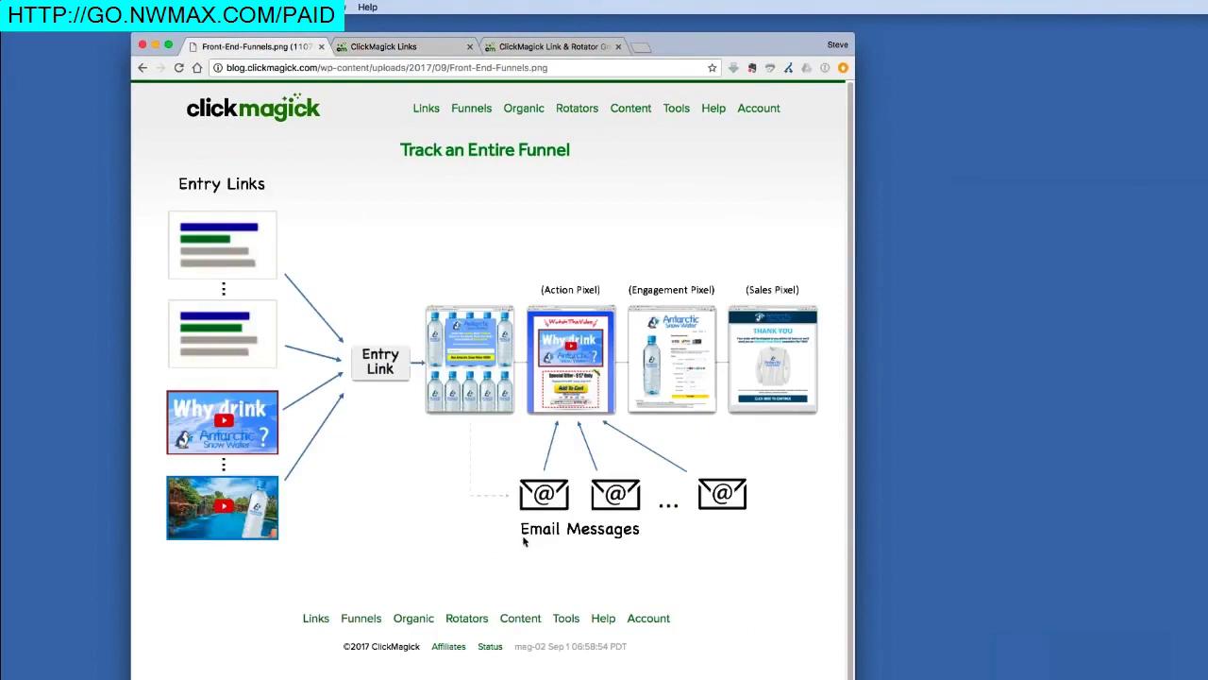
pyautogui.click(436, 49)
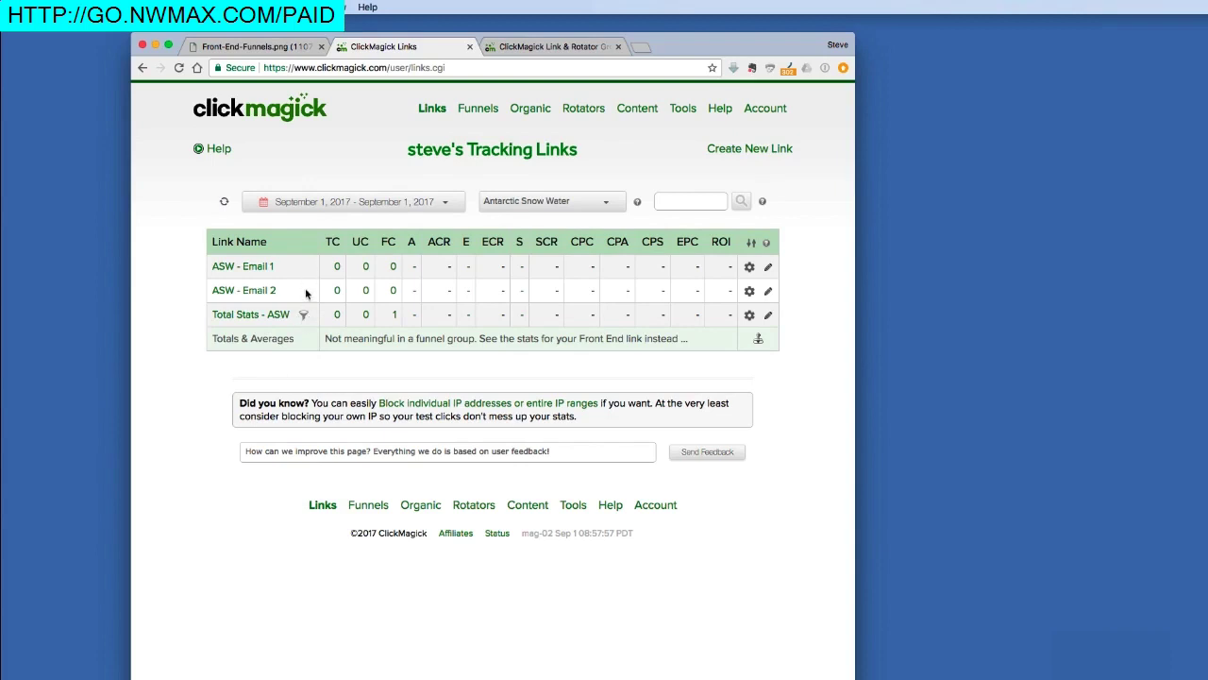
pyautogui.click(585, 200)
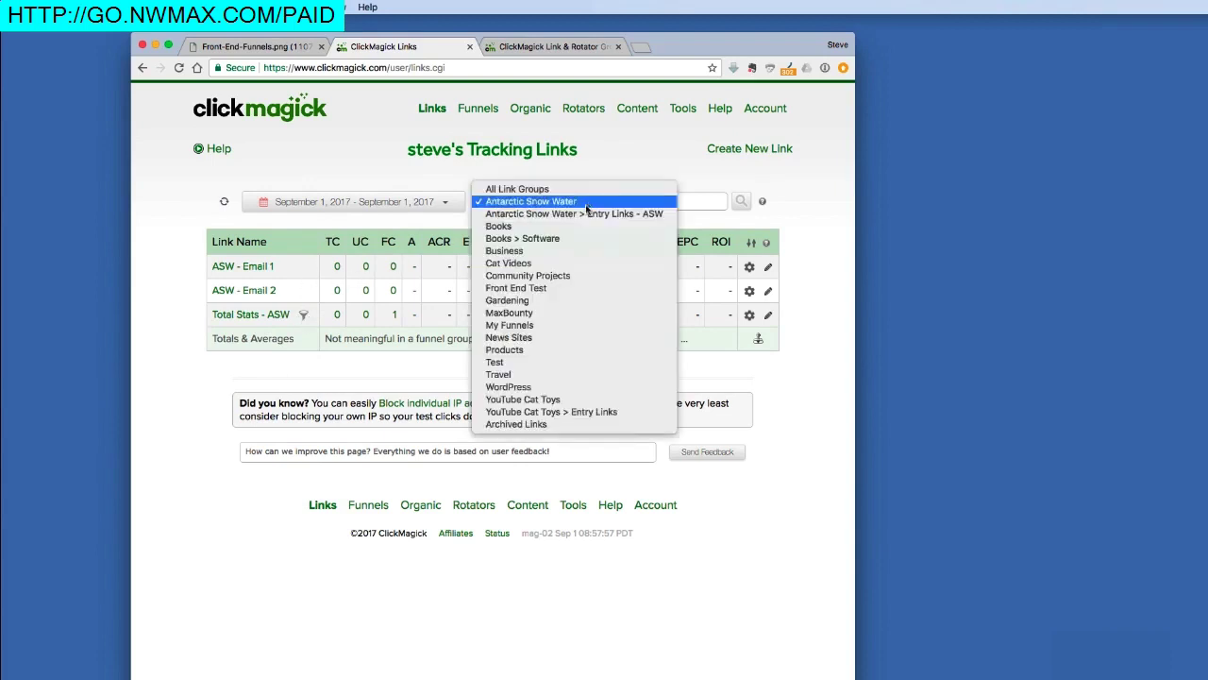
# Step: Filter to Antarctic Snow Water > Entry Links - ASW and open the Total Stats - Vid 2 link
pyautogui.click(583, 213)
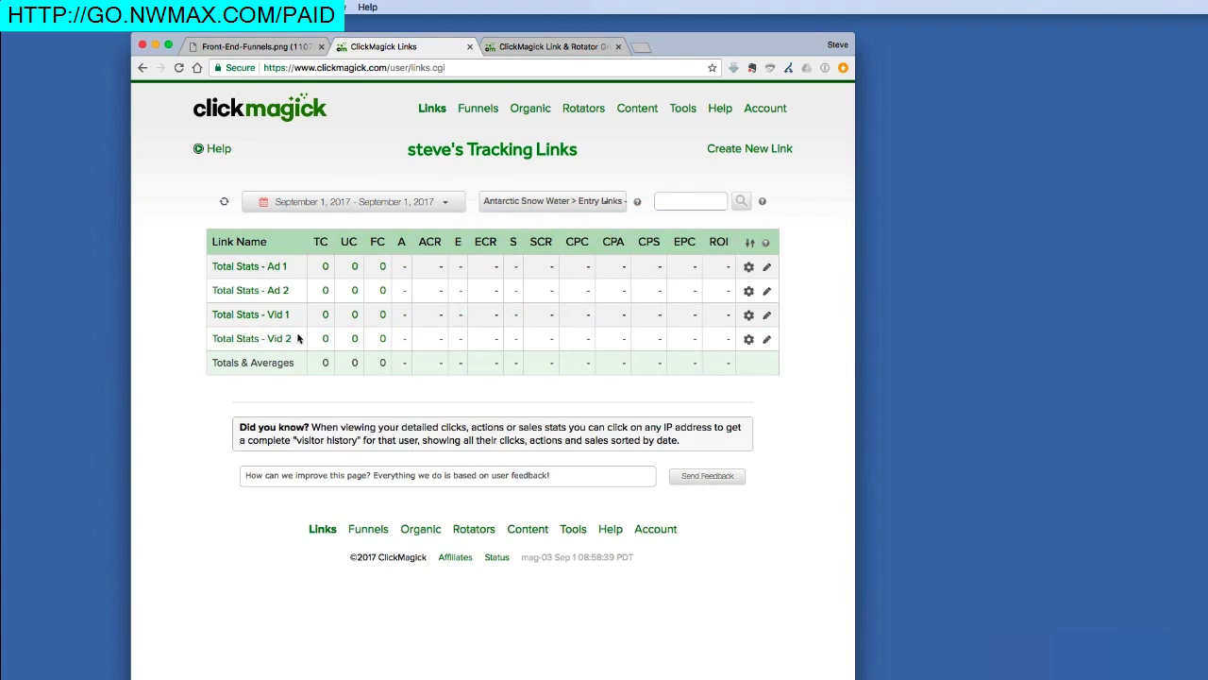
pyautogui.click(264, 47)
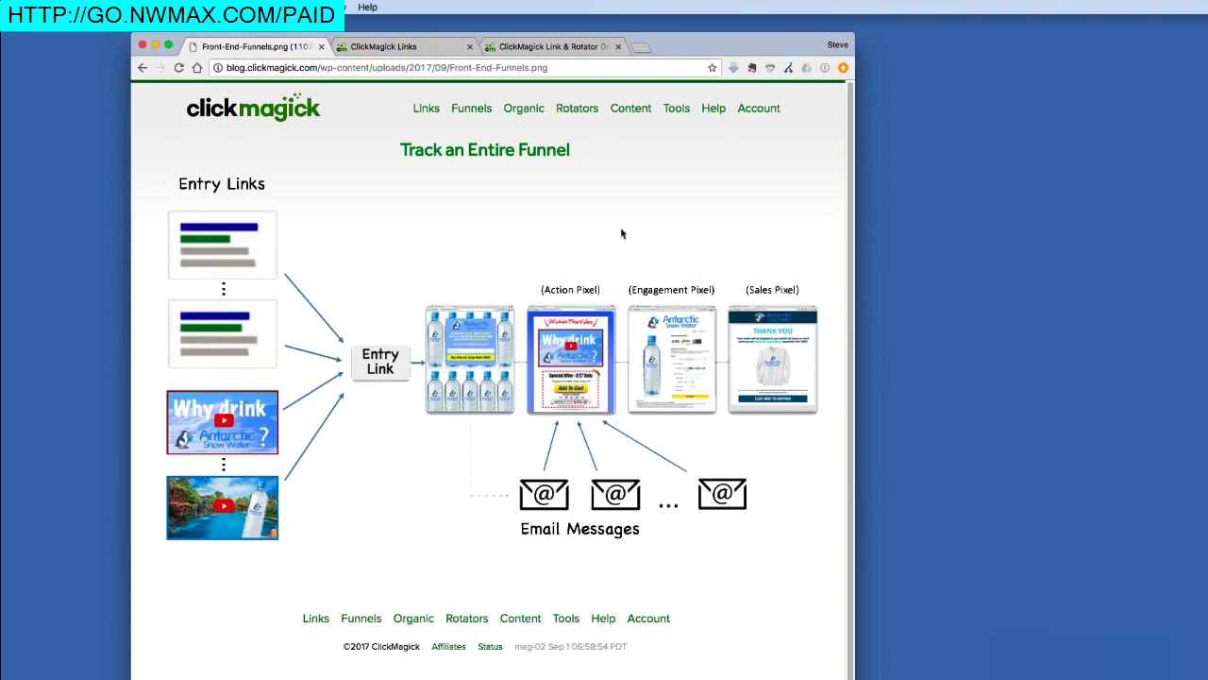
pyautogui.click(427, 51)
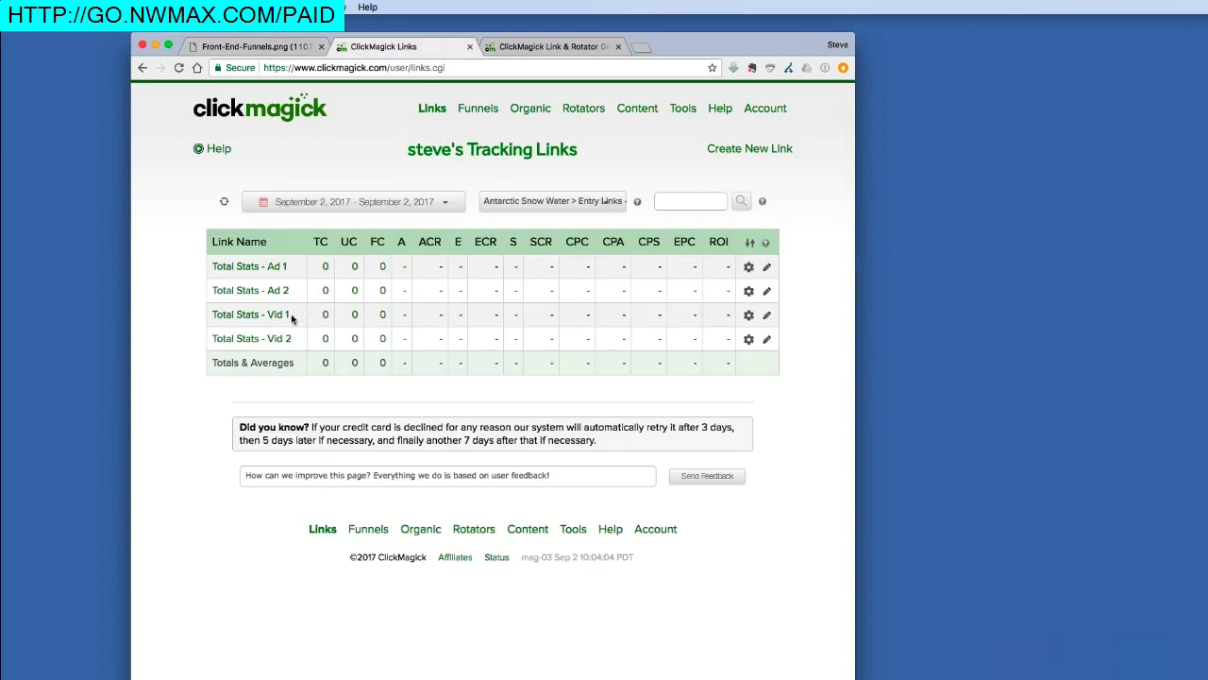
pyautogui.click(249, 340)
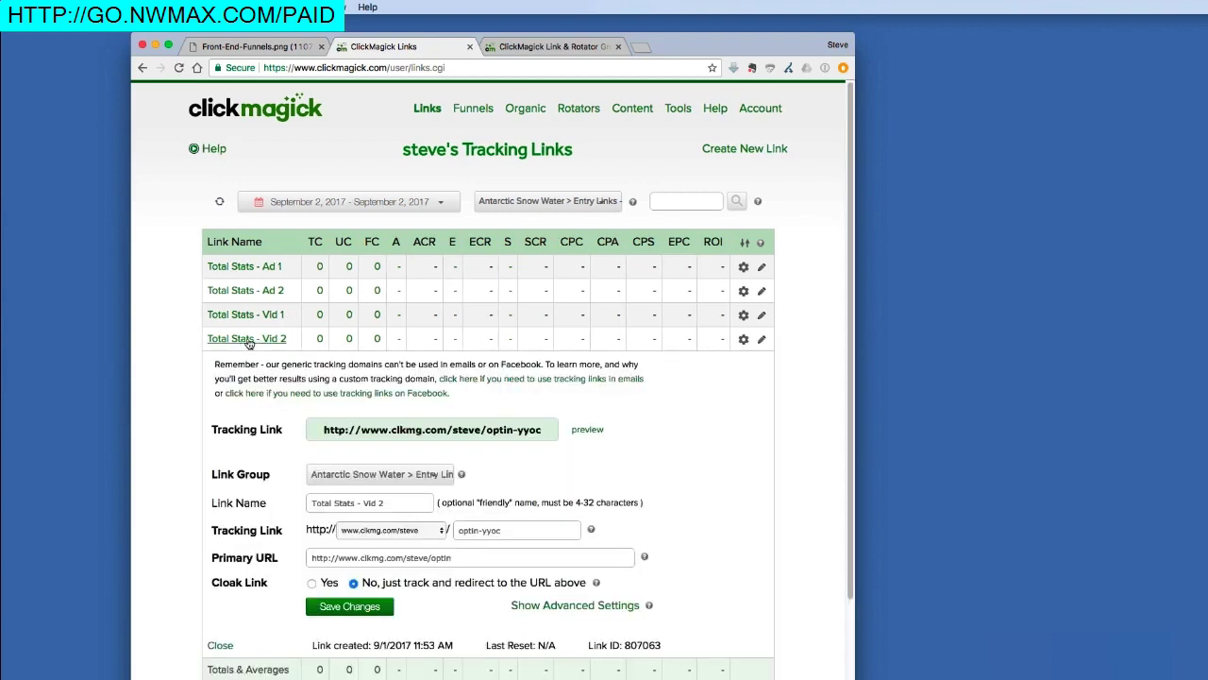
# Step: Copy the Total Stats - Vid 2 tracking link and load it in a new tab, reaching the opt-in page
pyautogui.click(428, 434)
pyautogui.rightClick(430, 430)
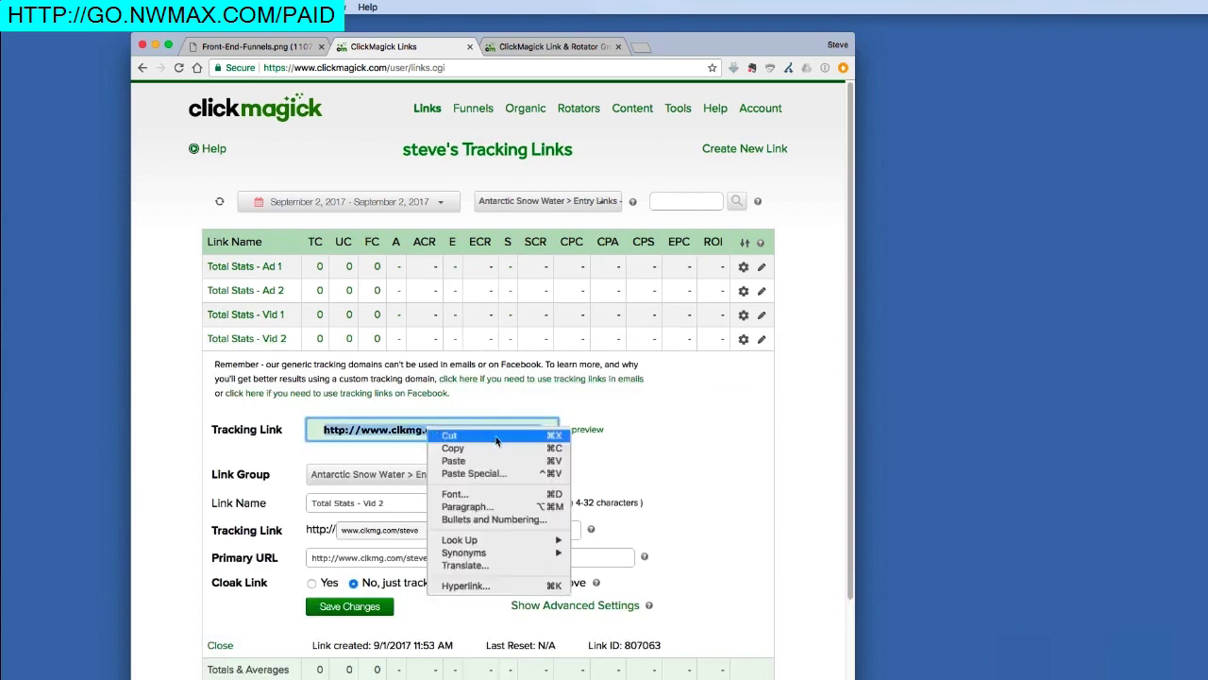
pyautogui.click(453, 448)
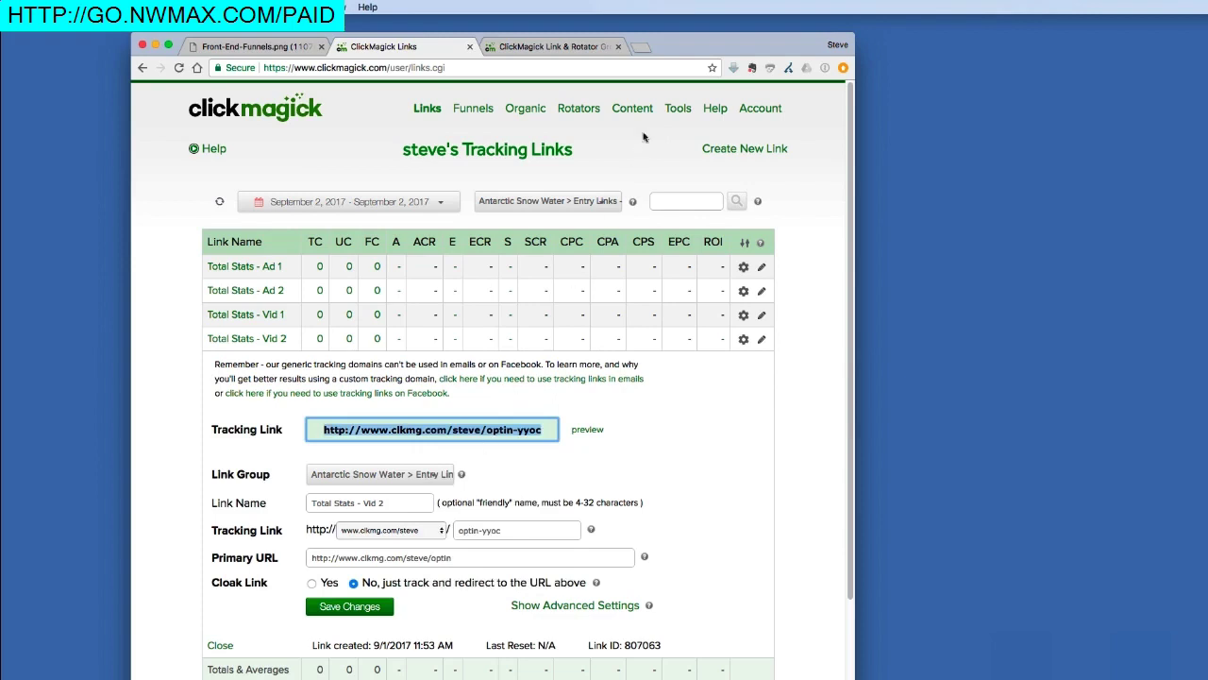
pyautogui.click(642, 46)
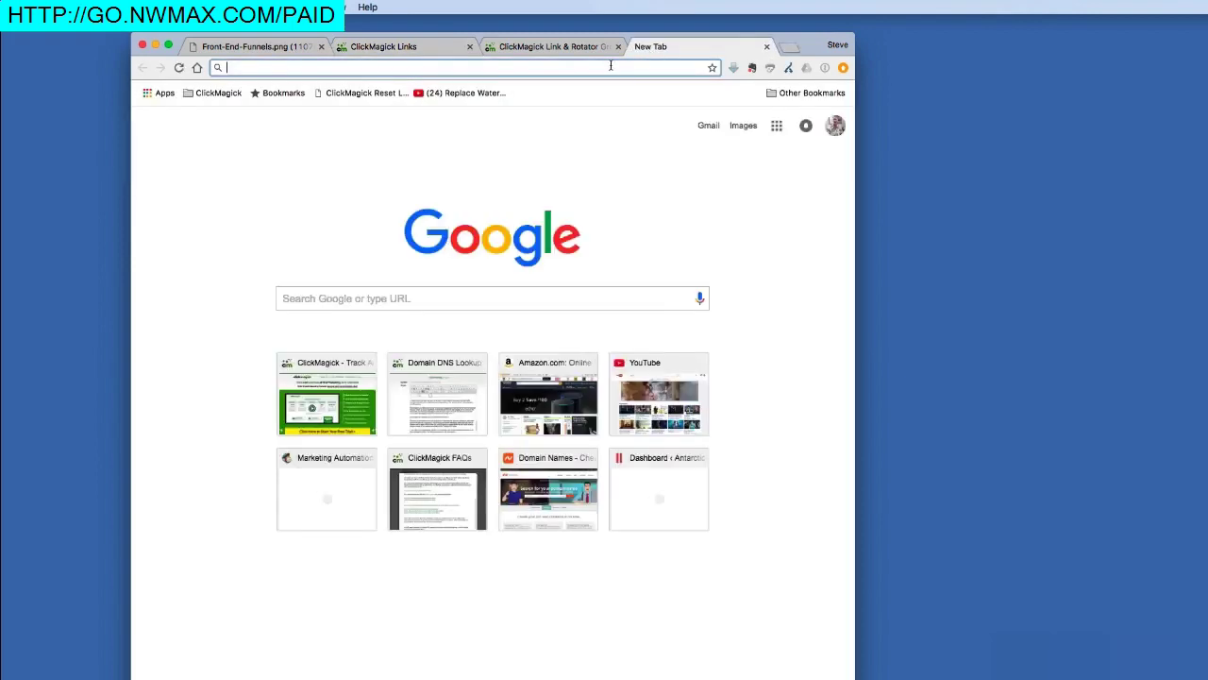
pyautogui.rightClick(611, 65)
pyautogui.click(635, 97)
pyautogui.press('Return')
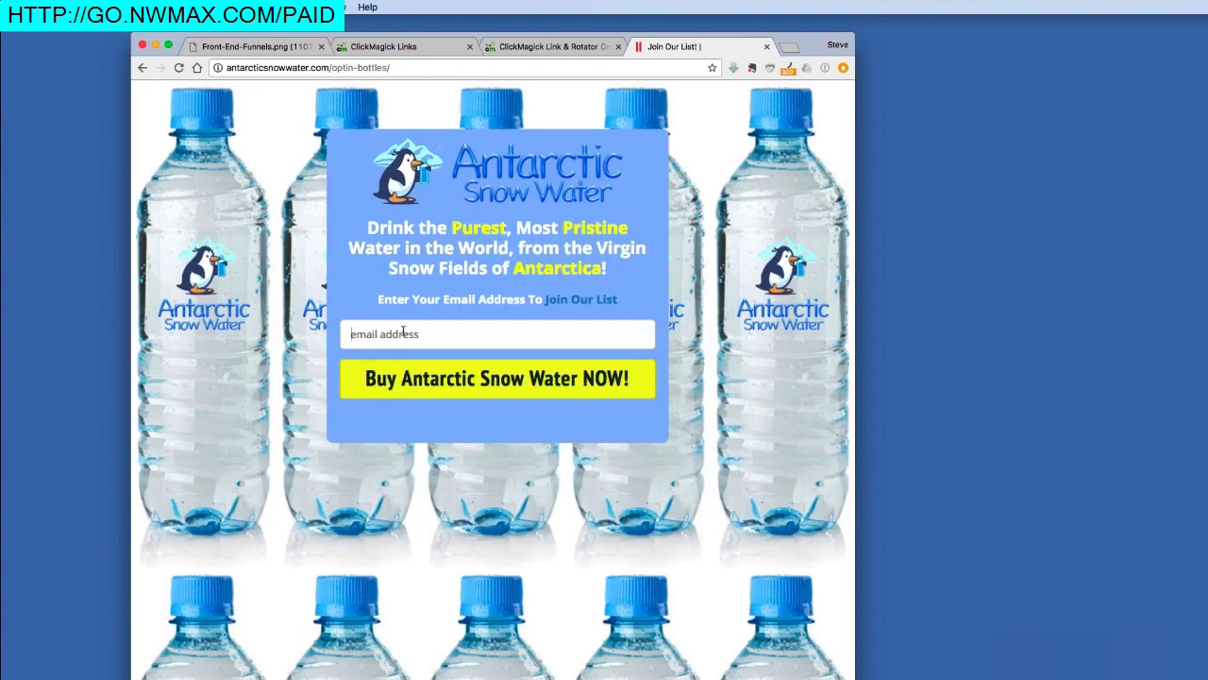
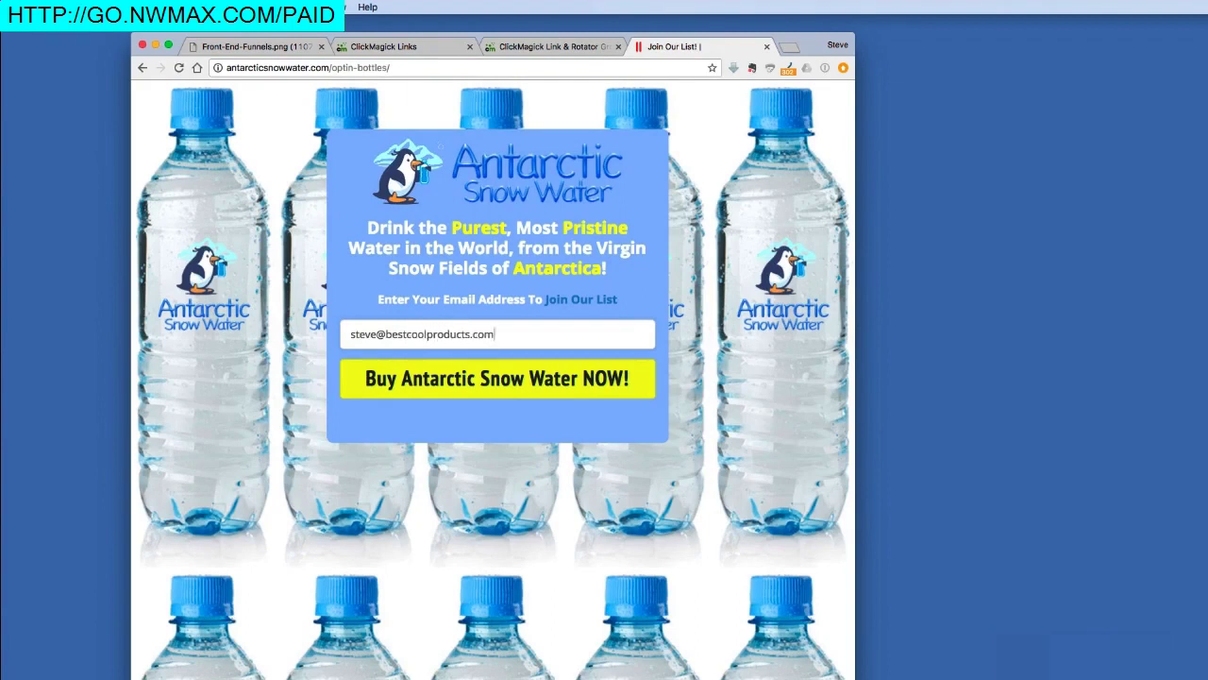
# Step: Submit a test email address on the opt-in page to reach the $17 sales video page
pyautogui.click(432, 375)
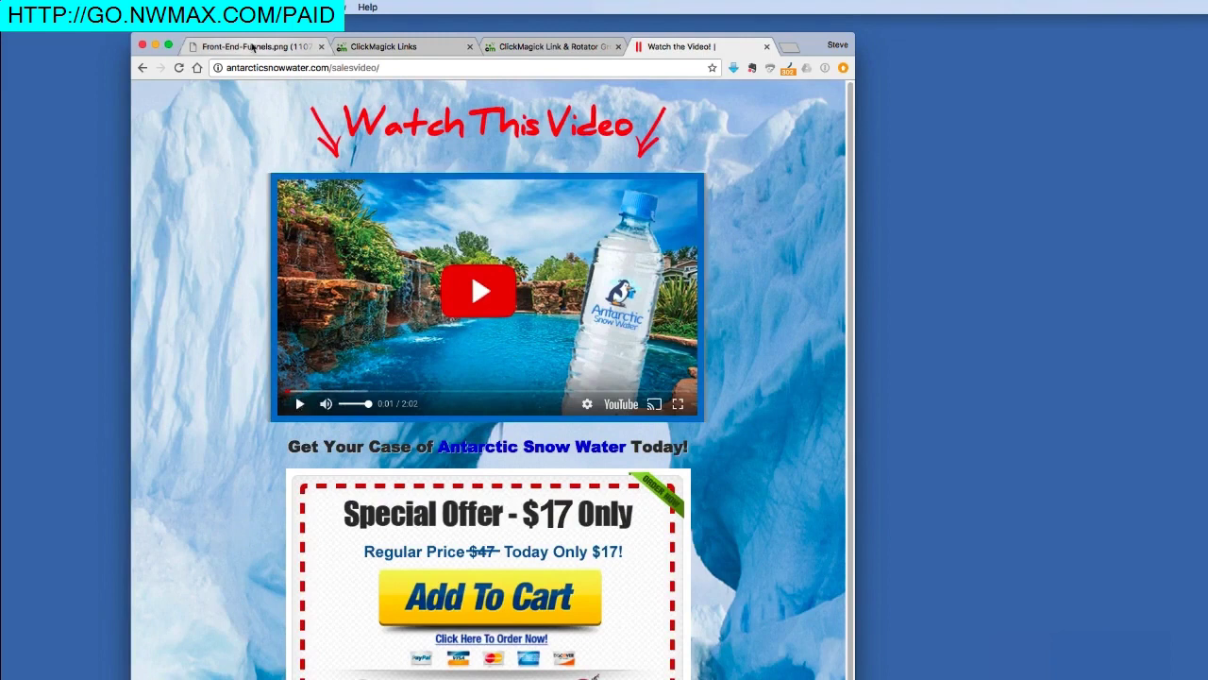
pyautogui.click(253, 46)
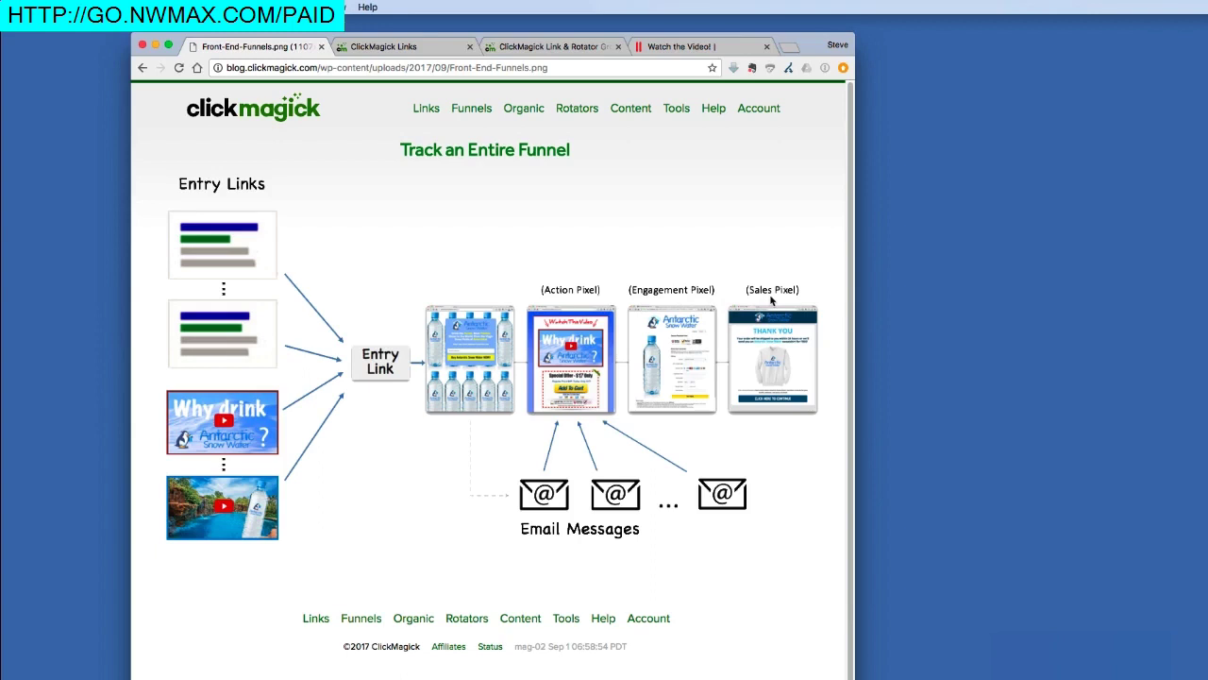
pyautogui.click(682, 46)
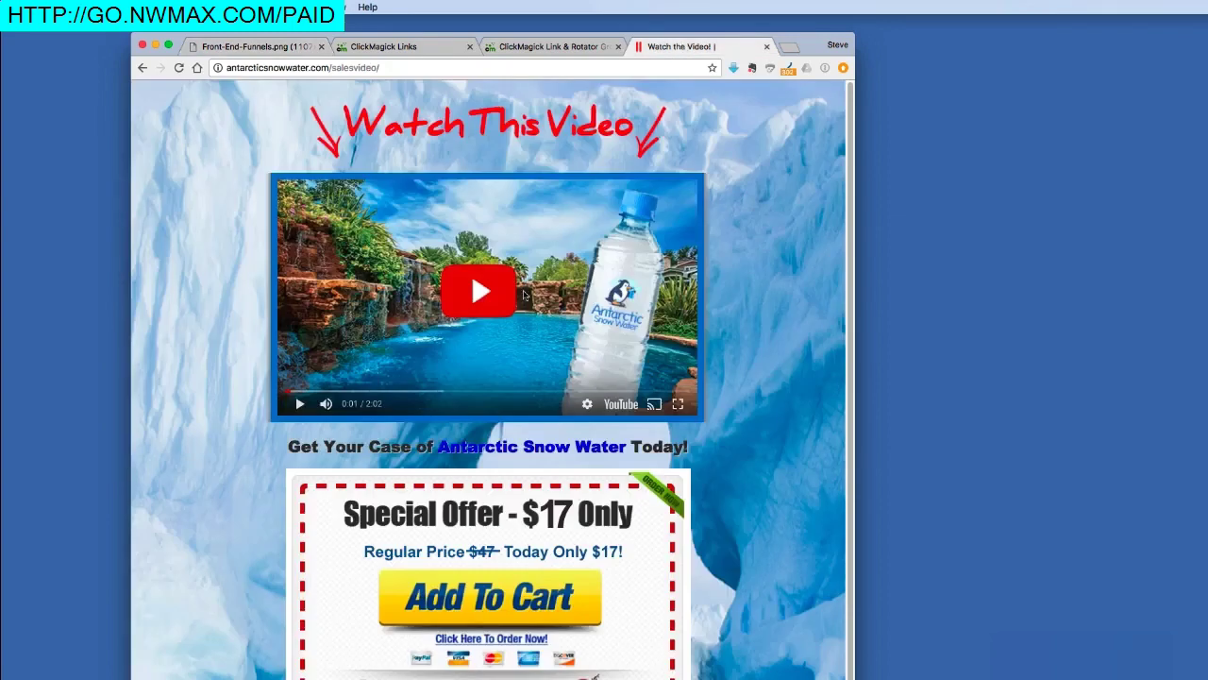
# Step: Add the $17 special offer to the cart and pay to reach the Thank You page
pyautogui.click(511, 595)
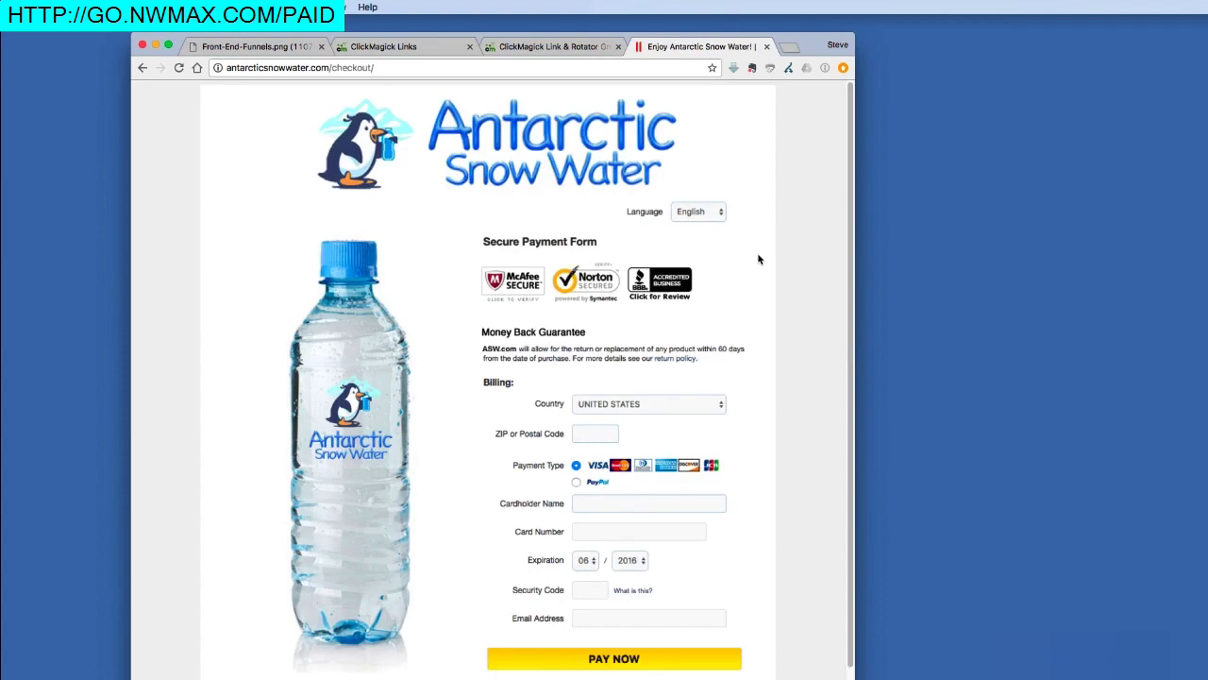
pyautogui.click(620, 661)
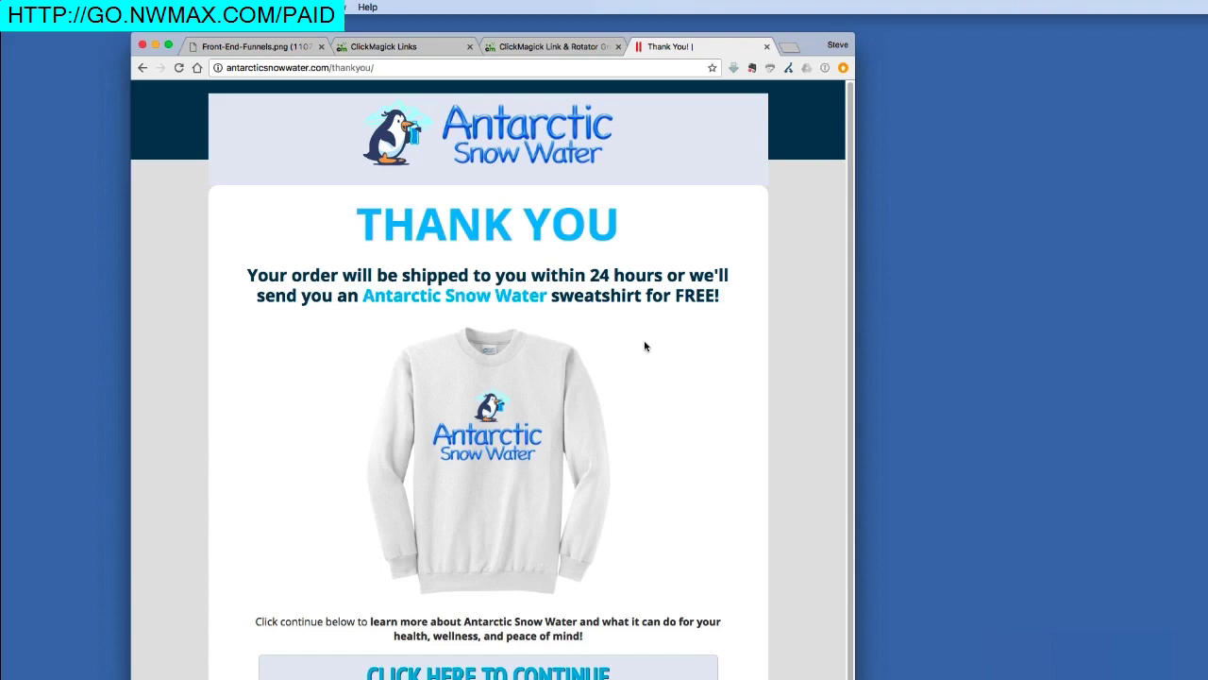
pyautogui.click(437, 47)
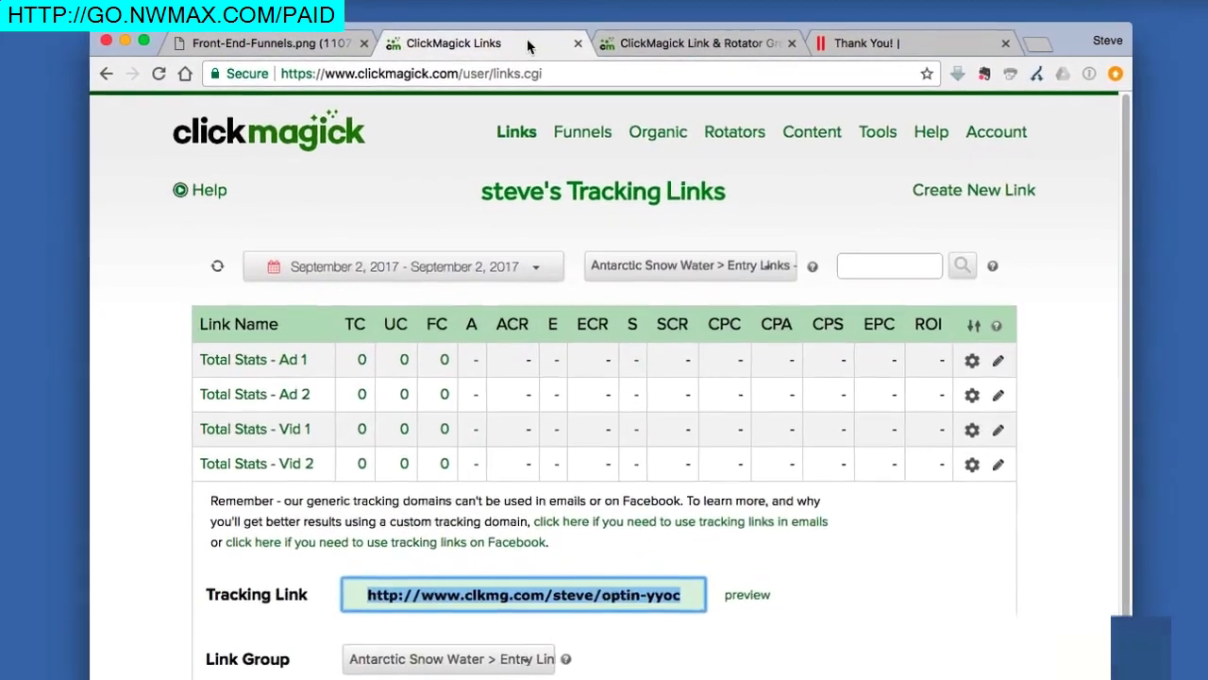
# Step: Refresh the Entry Links stats to show Vid 2's 1 click, 1 sale and 17.00 EPC
pyautogui.click(219, 270)
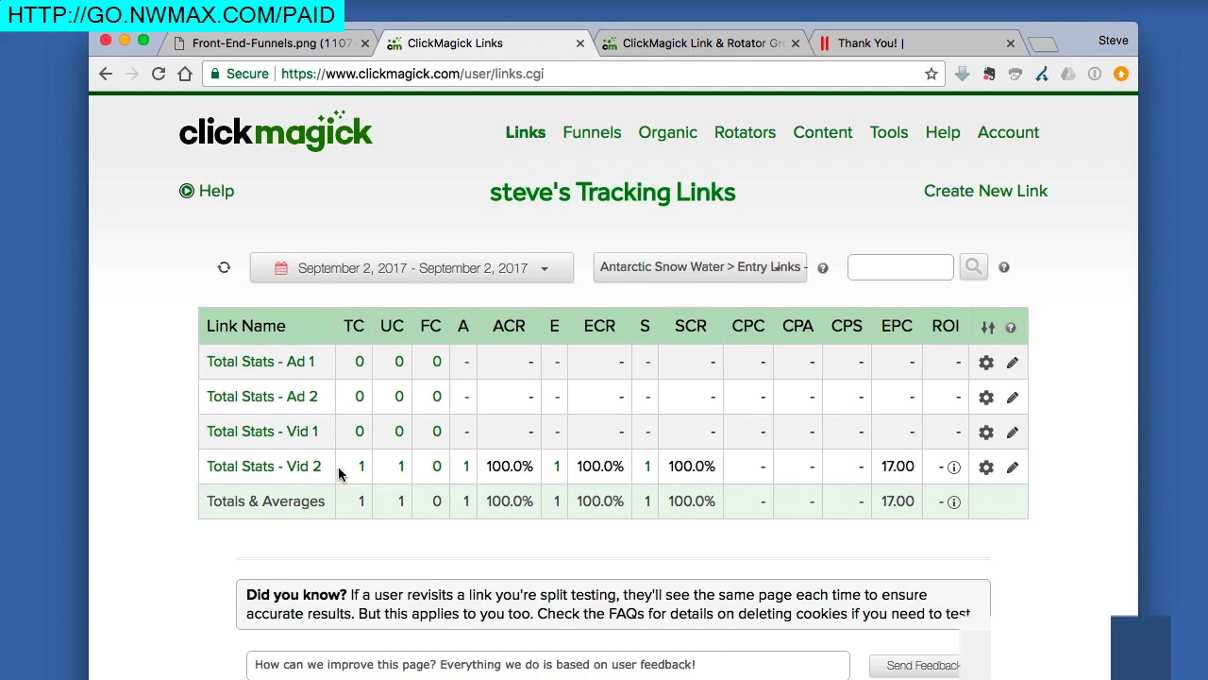
# Step: View the Antarctic Snow Water link group totals, then switch back to Entry Links - ASW
pyautogui.click(634, 266)
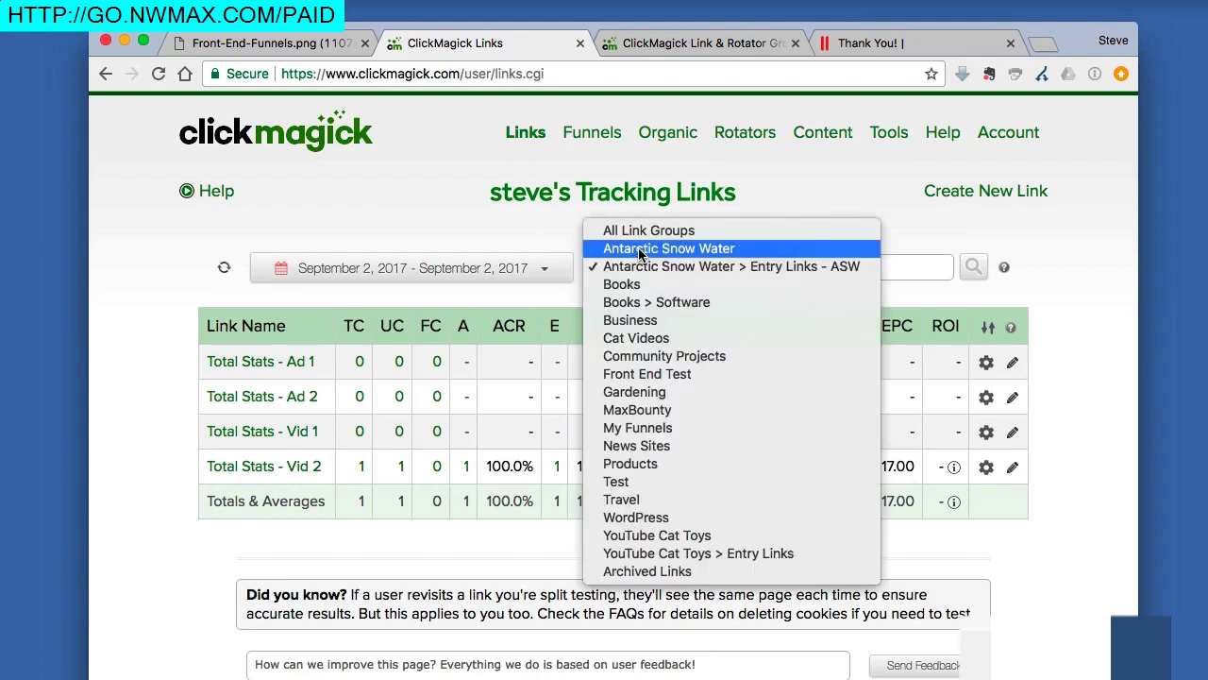
pyautogui.click(639, 249)
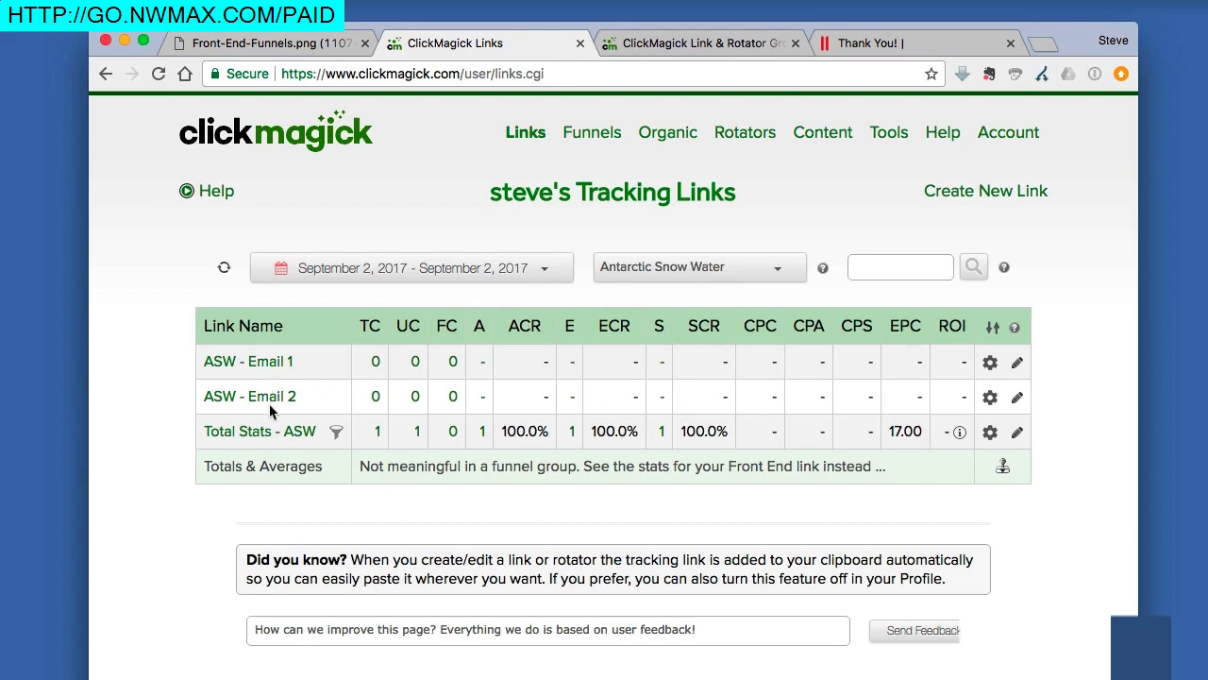
pyautogui.click(695, 267)
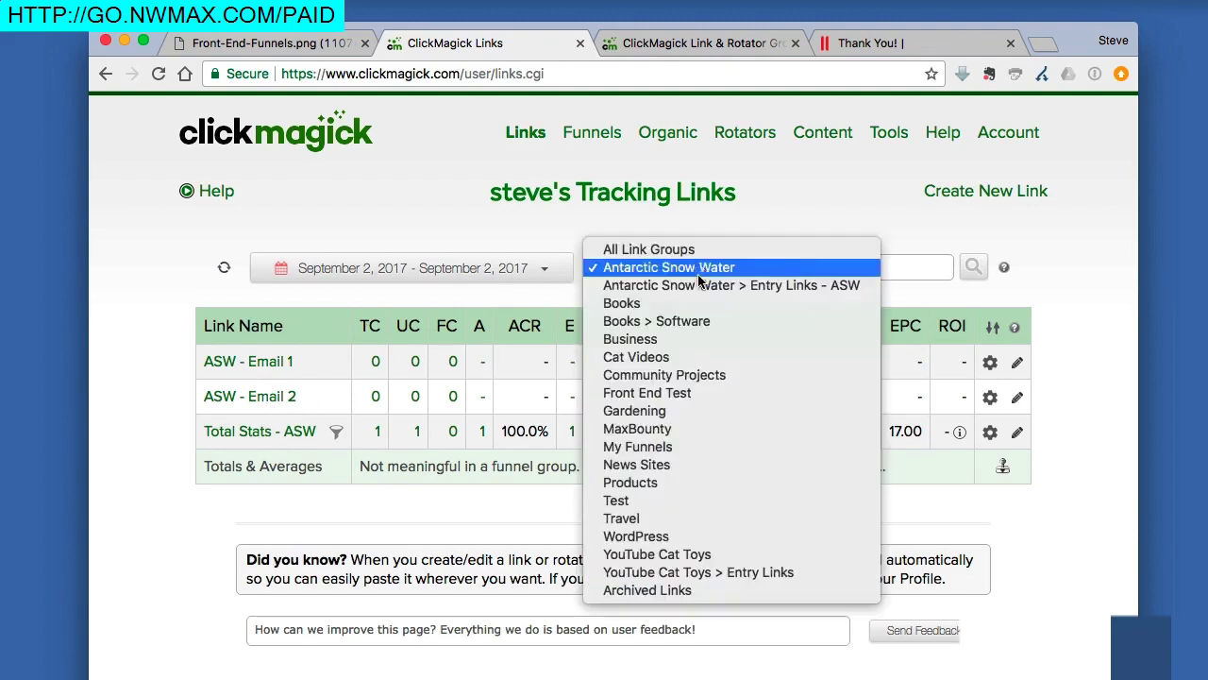
pyautogui.click(699, 285)
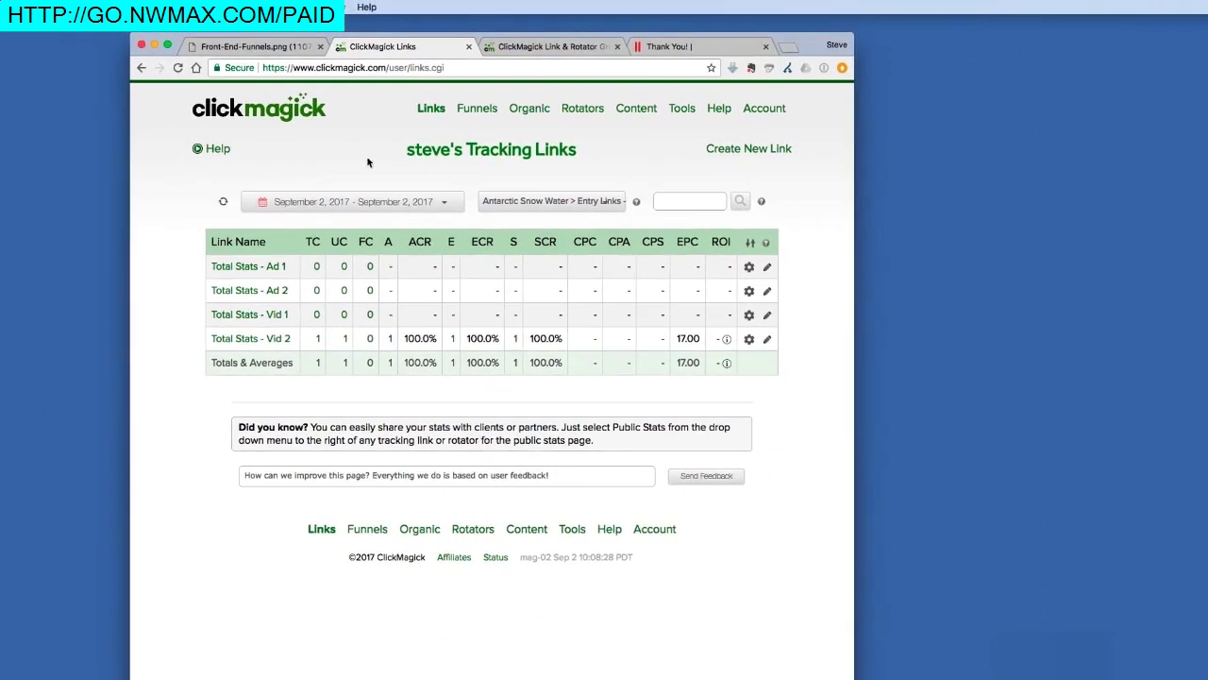
pyautogui.click(267, 47)
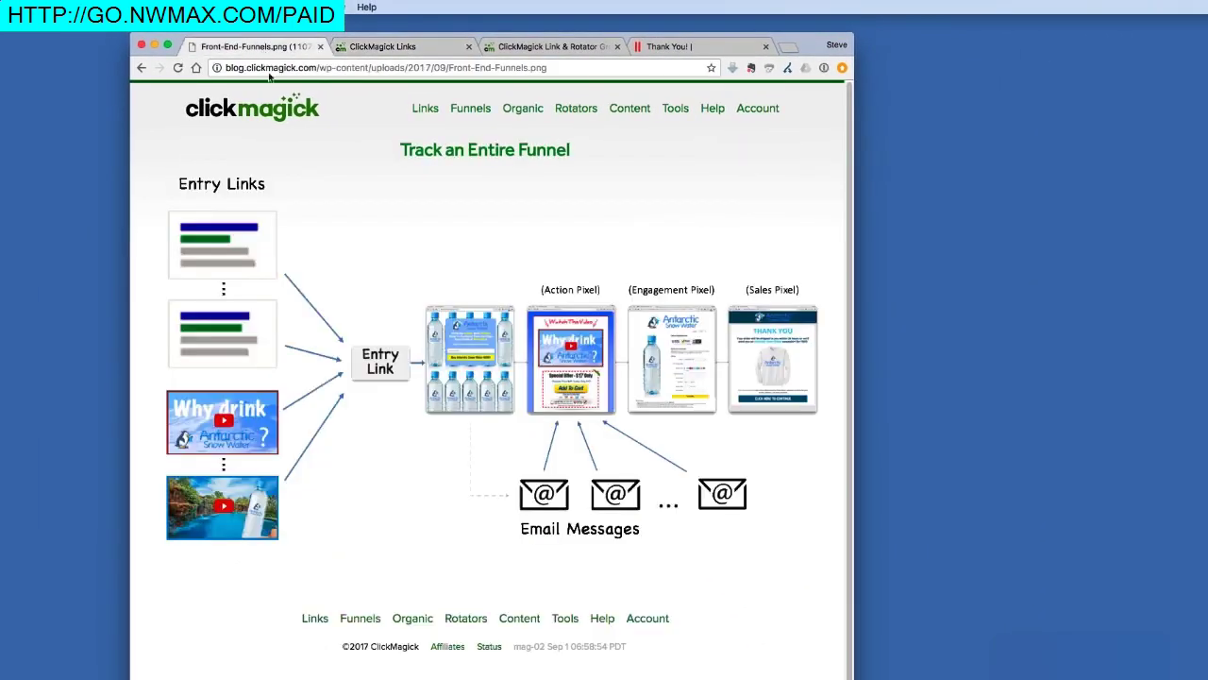